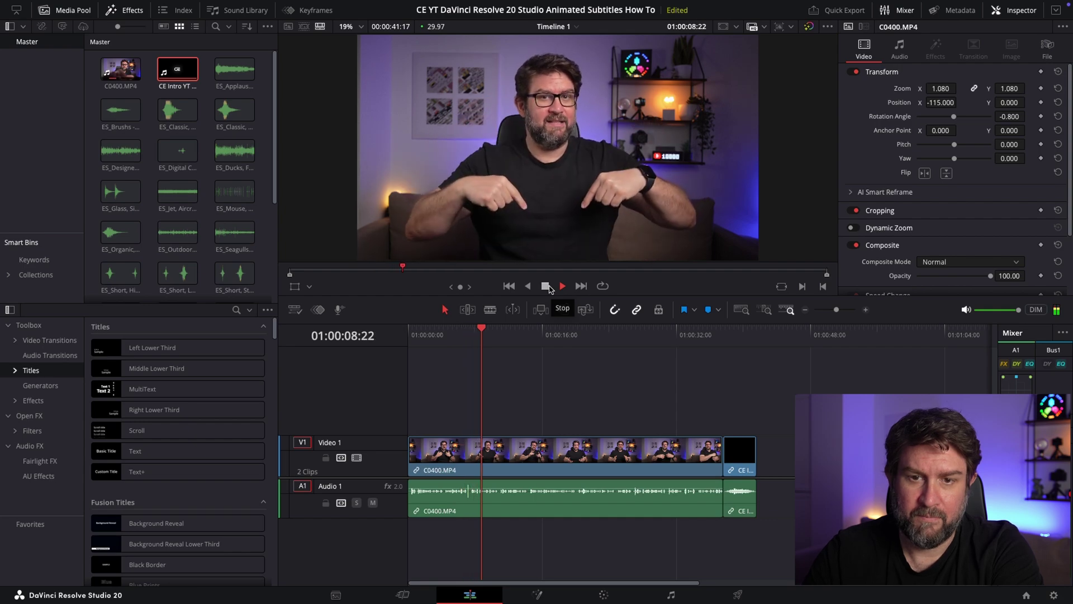
Play a short section of the talking clip, stop it and return the playhead to the timeline start.
{"action": "left_click", "coordinate": [547, 286]}
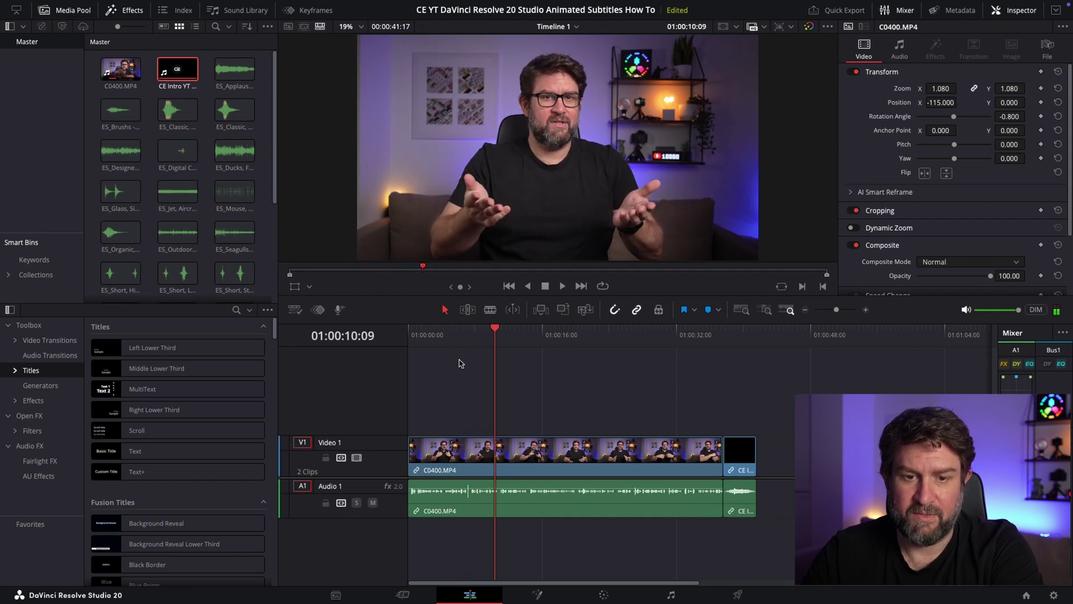
{"action": "left_click", "coordinate": [470, 331]}
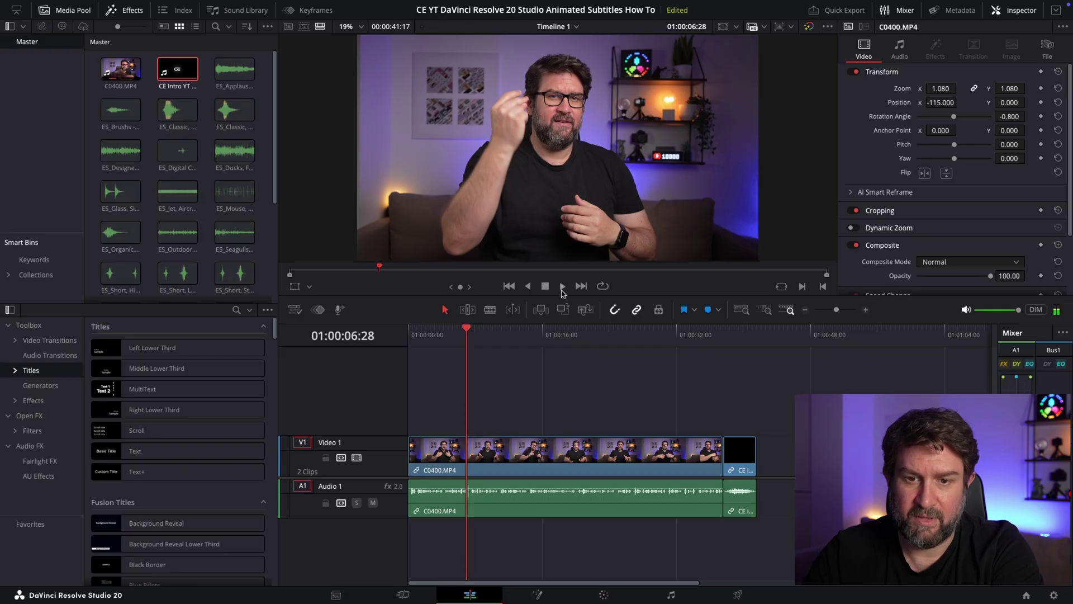
{"action": "left_click", "coordinate": [562, 286]}
{"action": "left_click", "coordinate": [546, 286]}
{"action": "left_click_drag", "start_coordinate": [477, 331], "coordinate": [311, 329]}
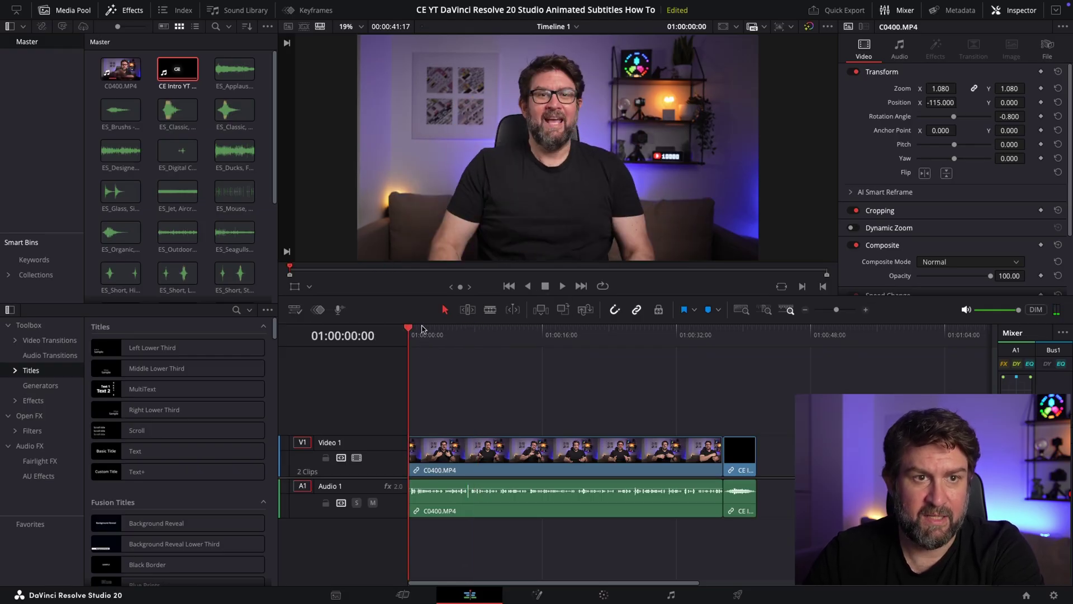
Create subtitles from the timeline's audio with the language set to English, keeping the Subtitle Default preset and single lines.
{"action": "left_click", "coordinate": [187, 6]}
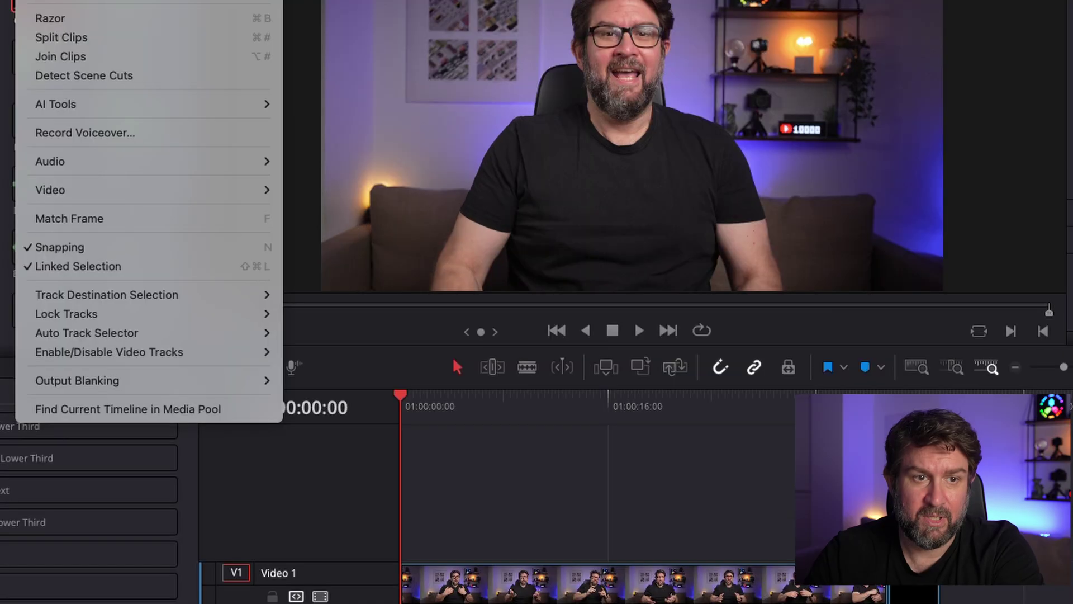
{"action": "mouse_move", "coordinate": [112, 114]}
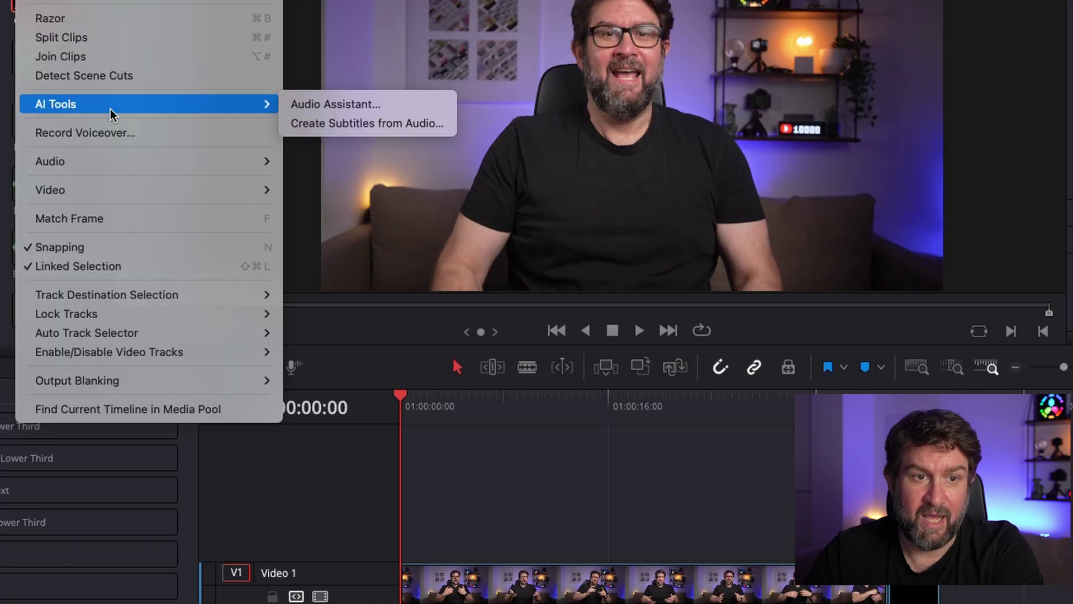
{"action": "left_click", "coordinate": [367, 124]}
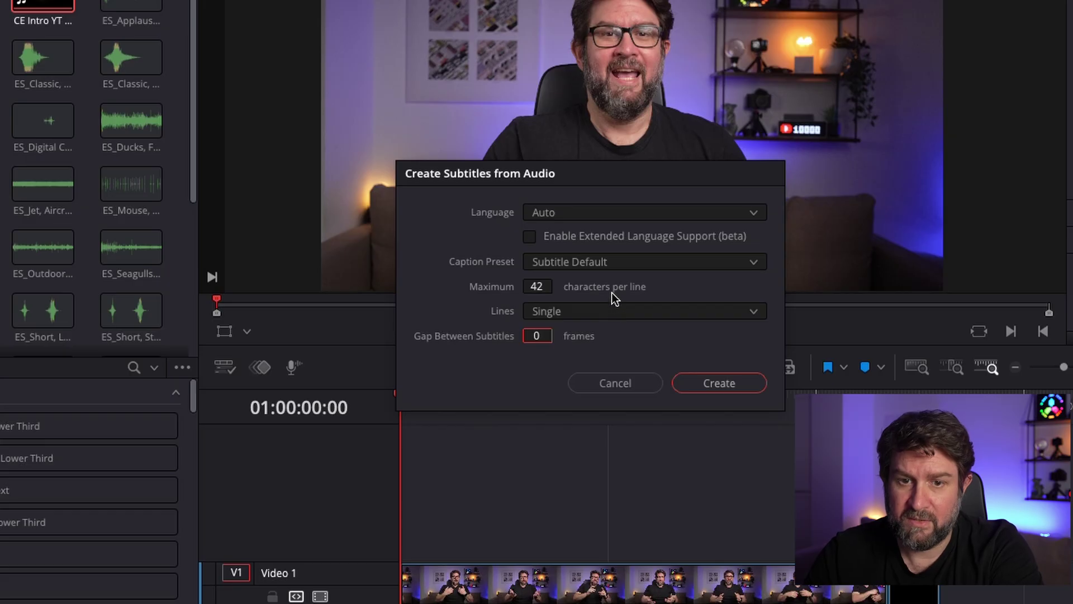
{"action": "left_click", "coordinate": [609, 215]}
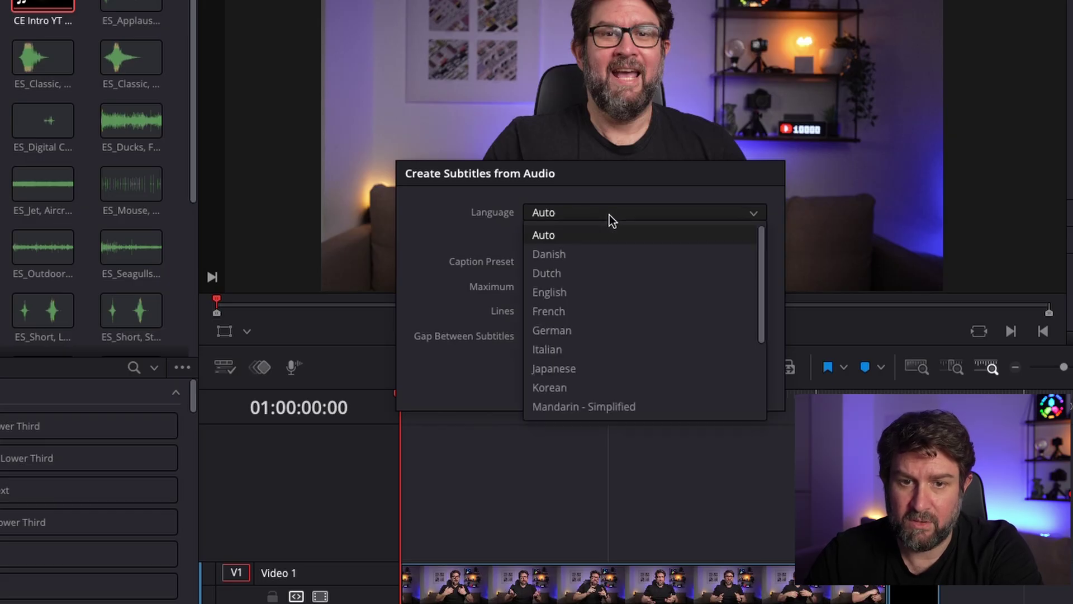
{"action": "left_click", "coordinate": [587, 292]}
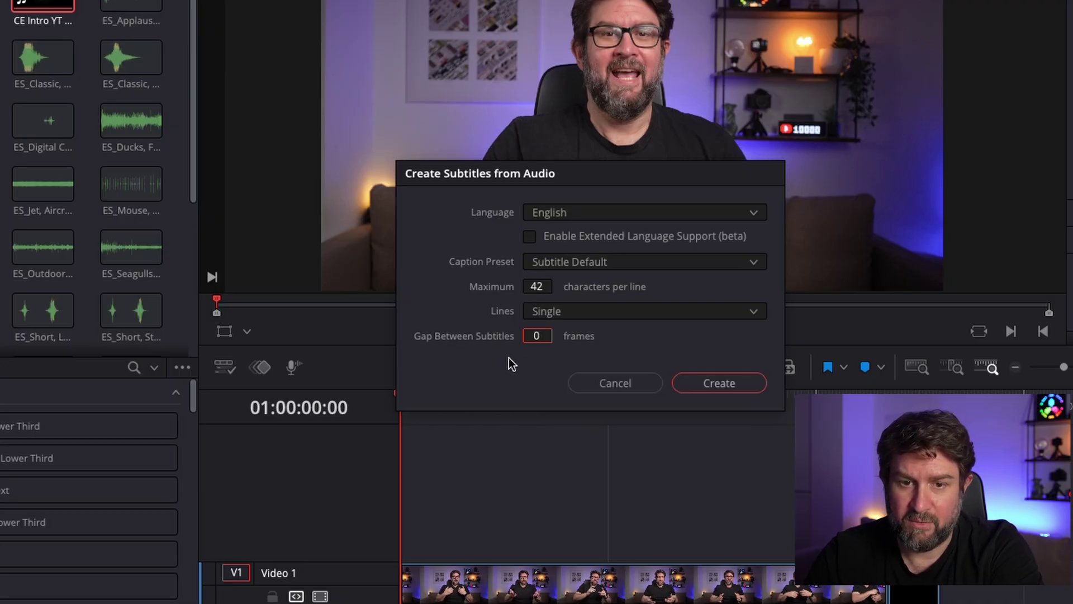
{"action": "left_click", "coordinate": [713, 386]}
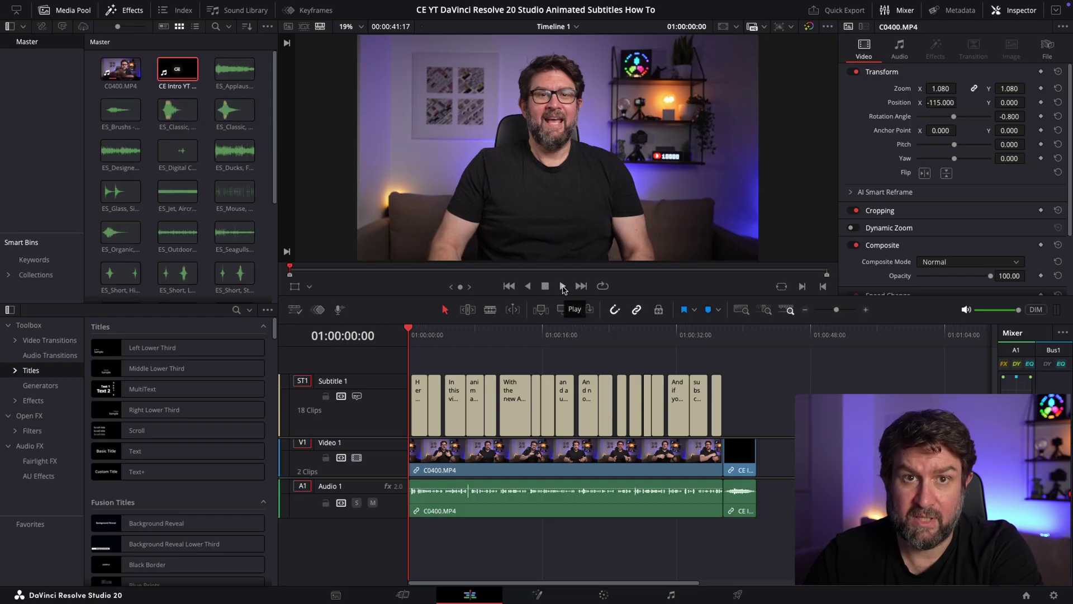
Play the timeline from the start to review the generated subtitles and stop a little past 15 seconds.
{"action": "left_click", "coordinate": [563, 286]}
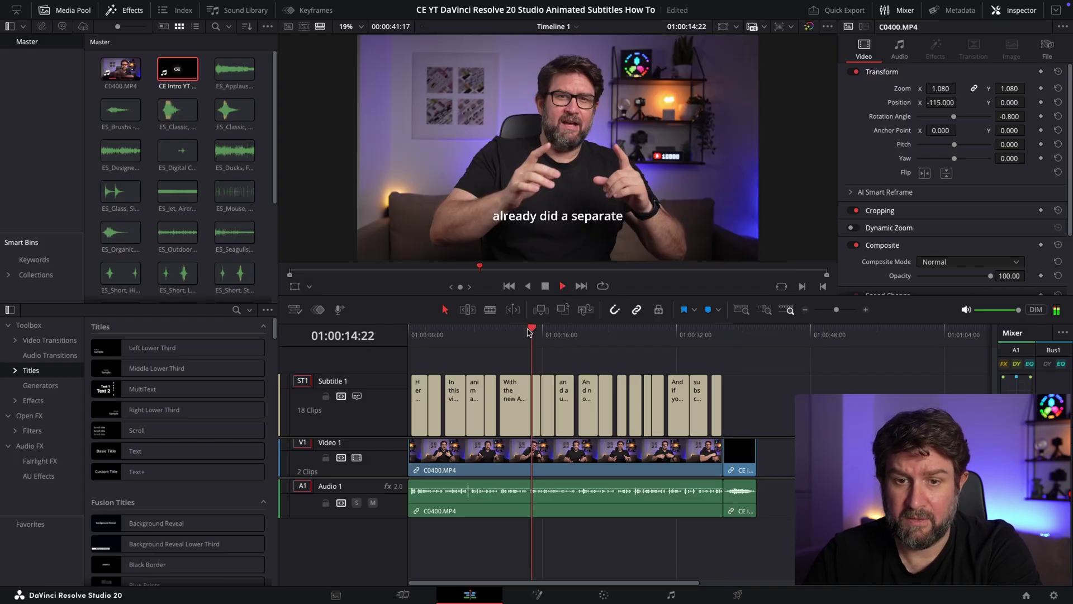
{"action": "key", "text": "space"}
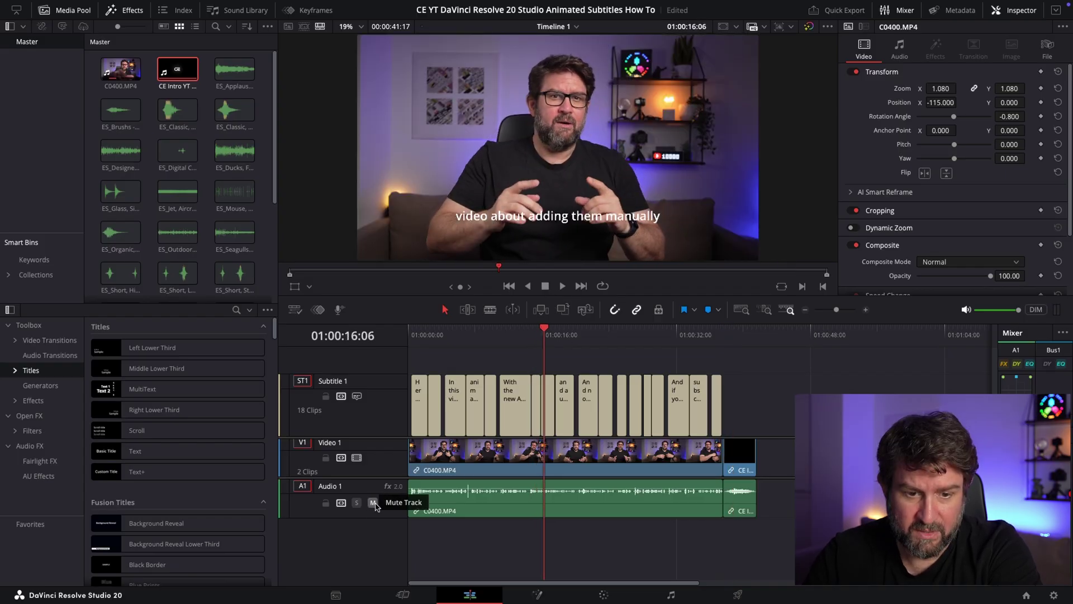
Replace the full stop ending the caption "and automatically in this video here" with a comma.
{"action": "left_click_drag", "start_coordinate": [544, 330], "coordinate": [565, 338]}
{"action": "left_click", "coordinate": [565, 394]}
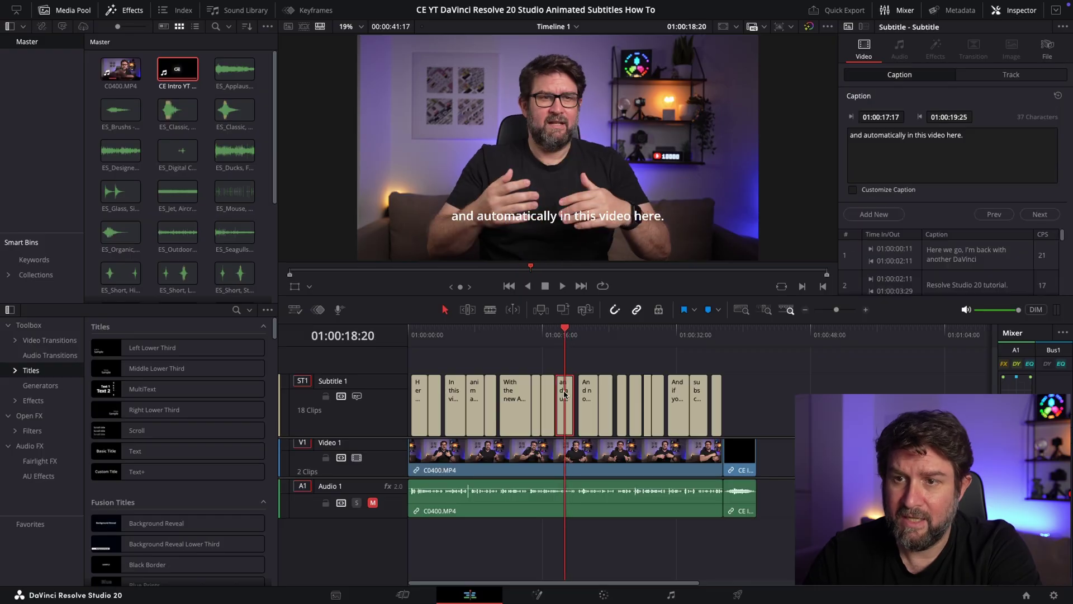
{"action": "left_click", "coordinate": [983, 132]}
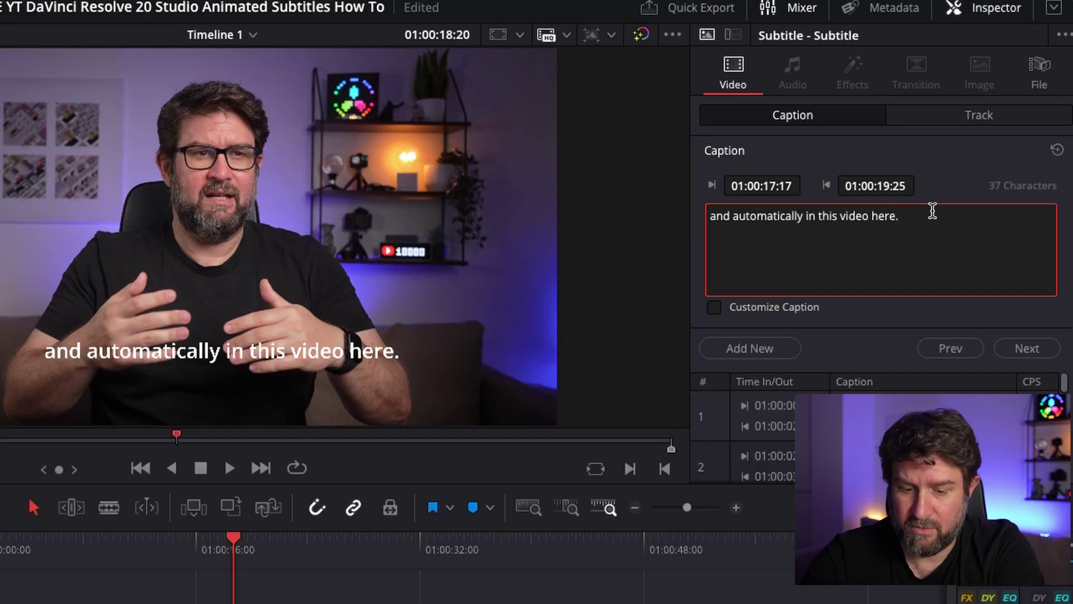
{"action": "key", "text": "BackSpace"}
{"action": "type", "text": ","}
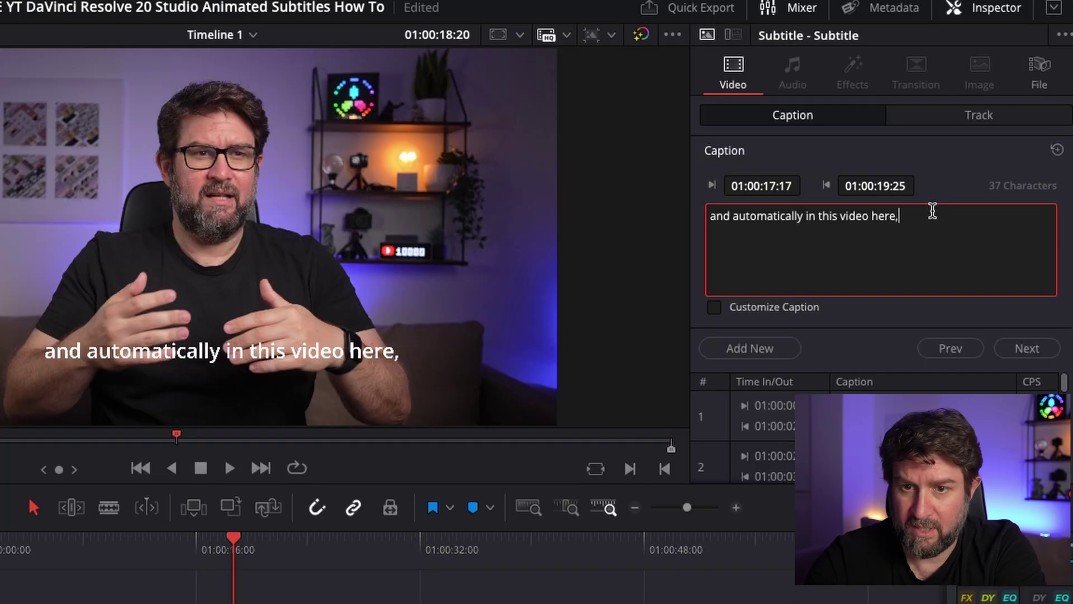
Change the initial capital of the caption "And now with the new title functions, you" to a lowercase "a".
{"action": "left_click", "coordinate": [273, 538]}
{"action": "left_click", "coordinate": [718, 216]}
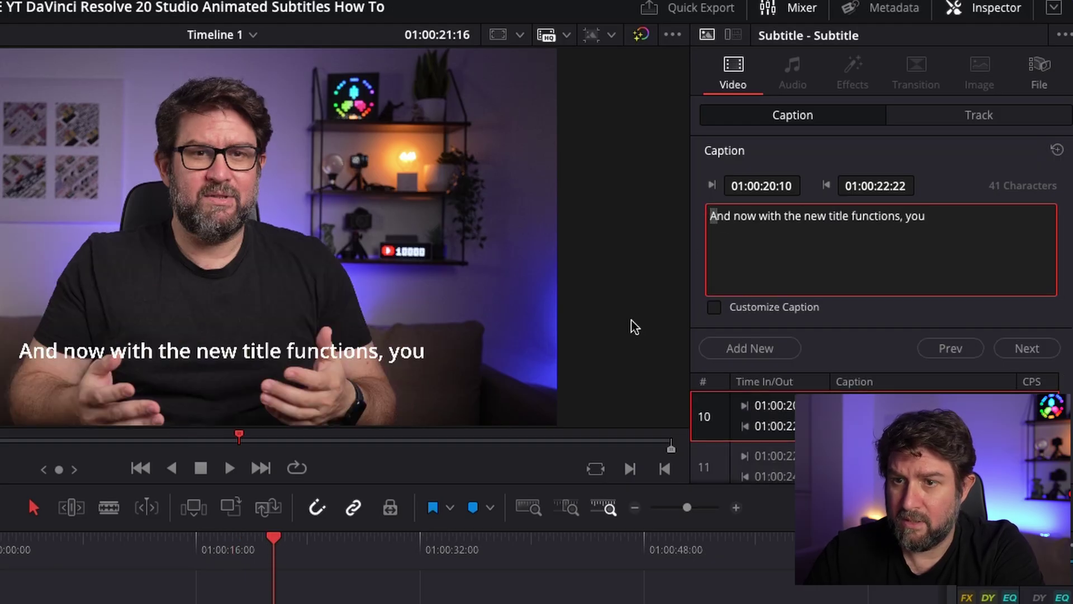
{"action": "type", "text": "a"}
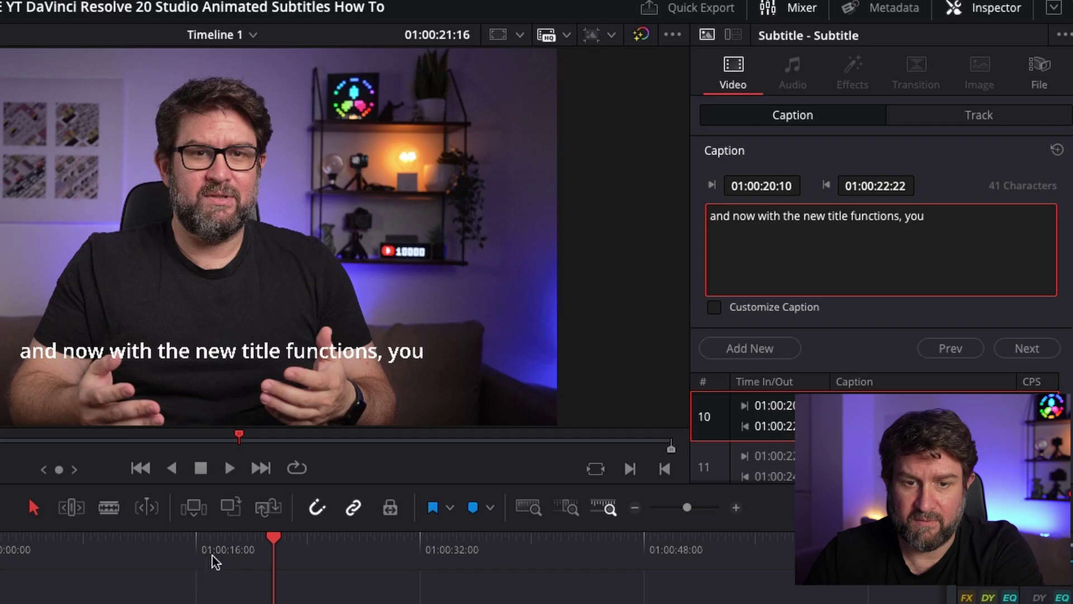
Move the playhead to the first caption, select the whole Subtitle 1 track and enlarge the viewer.
{"action": "left_click", "coordinate": [166, 546]}
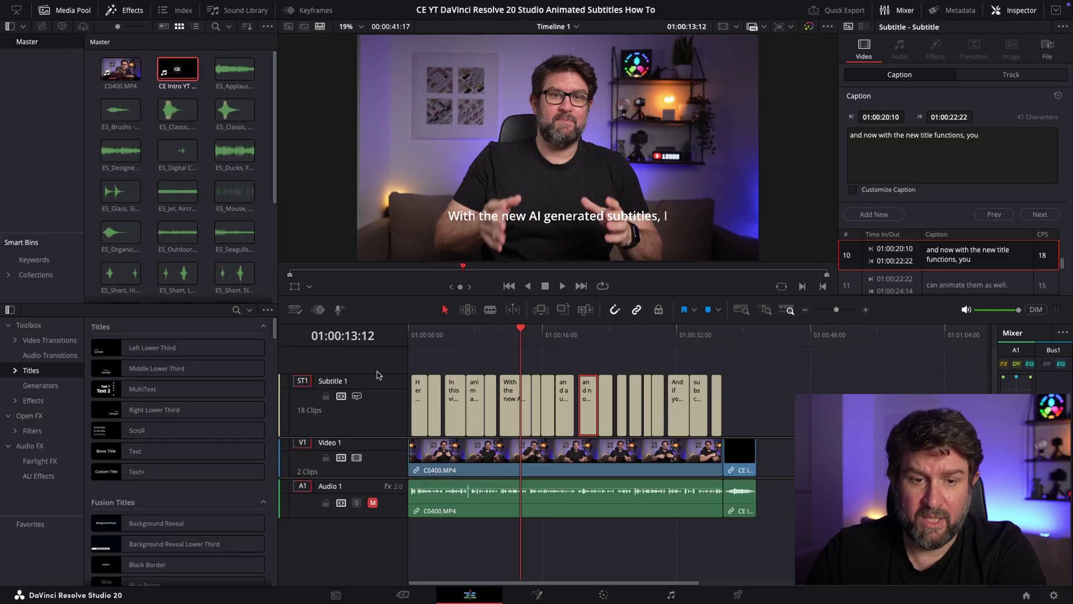
{"action": "left_click", "coordinate": [418, 334]}
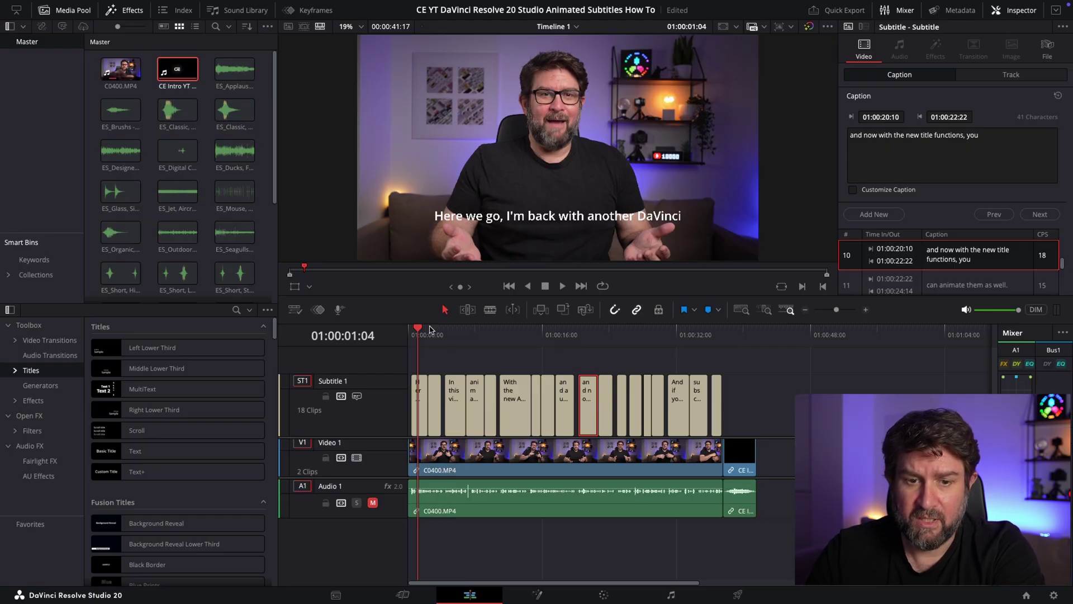
{"action": "double_click", "coordinate": [349, 383]}
{"action": "left_click", "coordinate": [378, 408]}
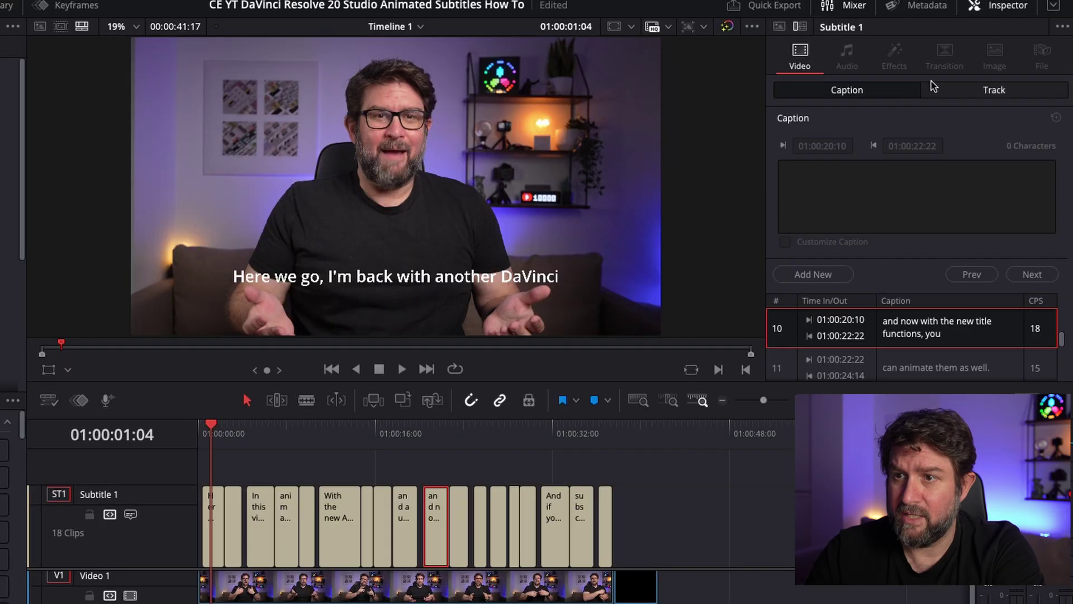
{"action": "left_click", "coordinate": [1012, 10]}
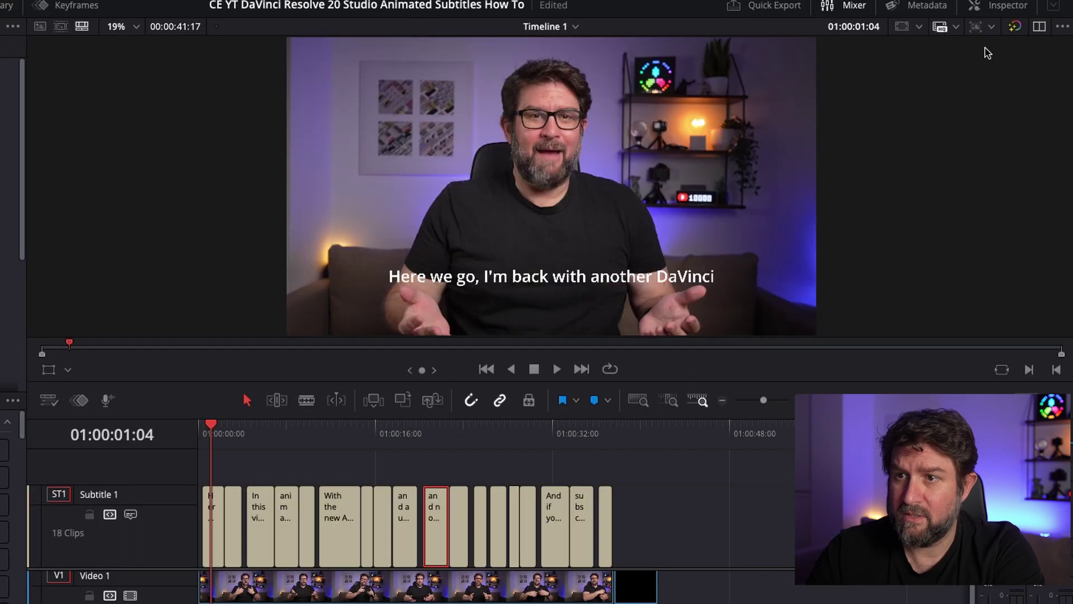
{"action": "left_click", "coordinate": [996, 10]}
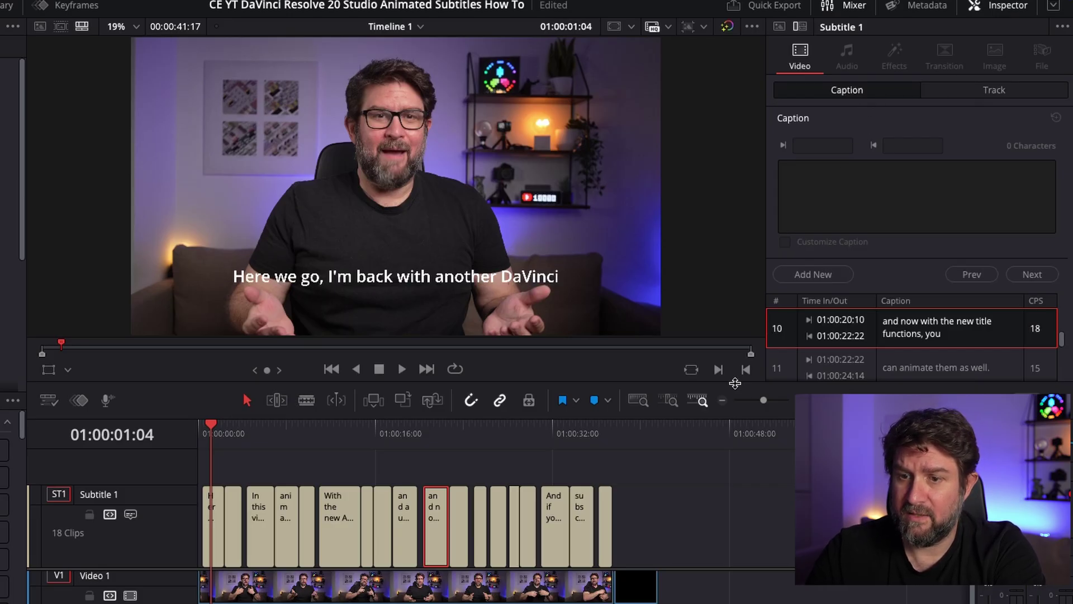
{"action": "left_click_drag", "start_coordinate": [735, 383], "coordinate": [735, 502]}
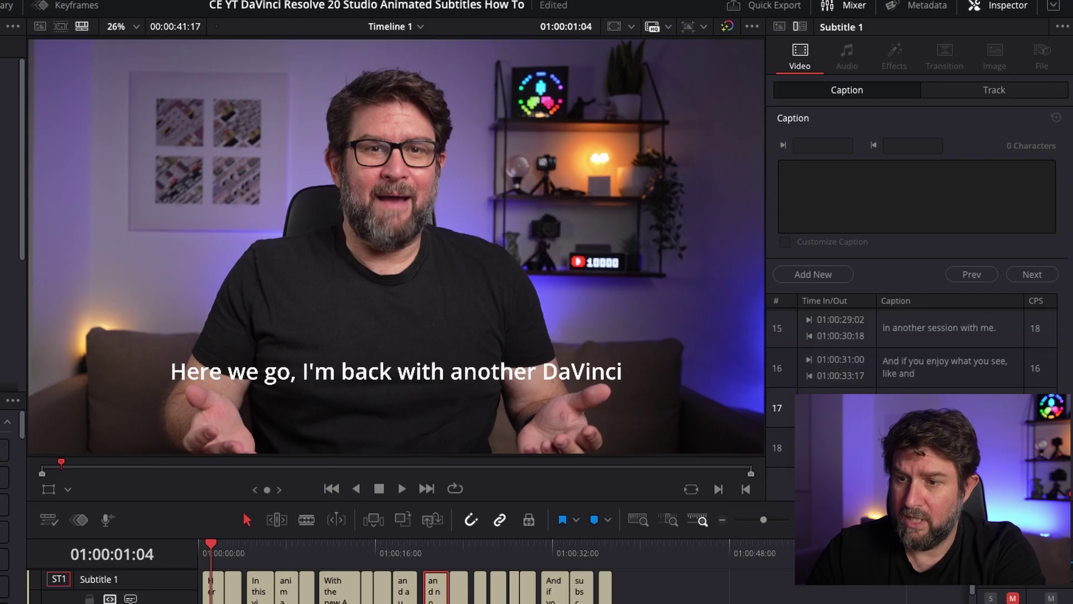
{"action": "scroll", "coordinate": [911, 363], "scroll_direction": "up", "scroll_amount": 5}
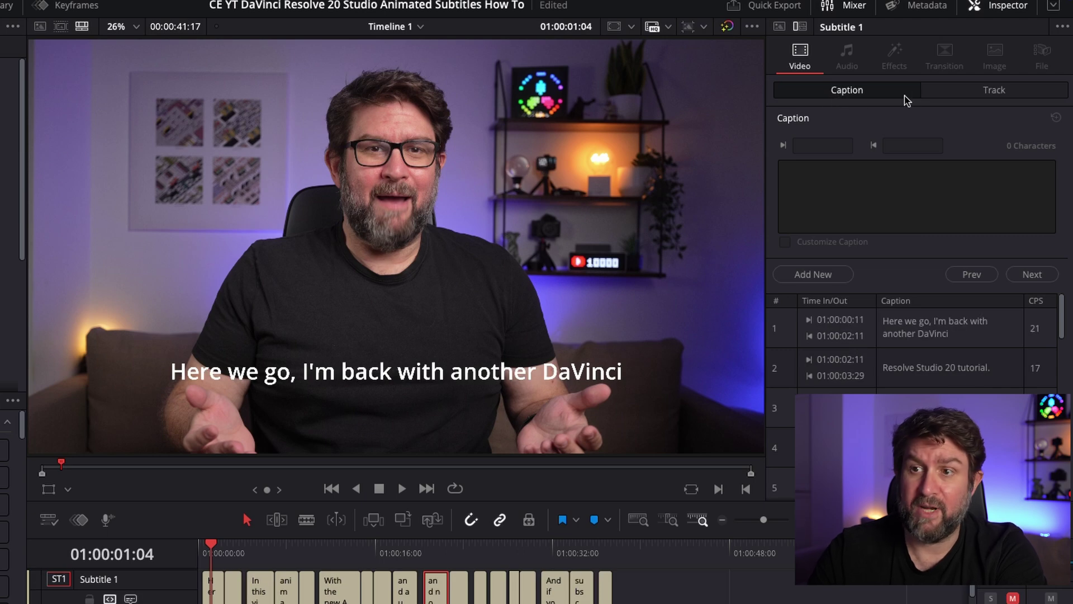
Set the Subtitle 1 track's vertical position to 184 and its font size to 63 in the track-wide style settings.
{"action": "left_click", "coordinate": [994, 89]}
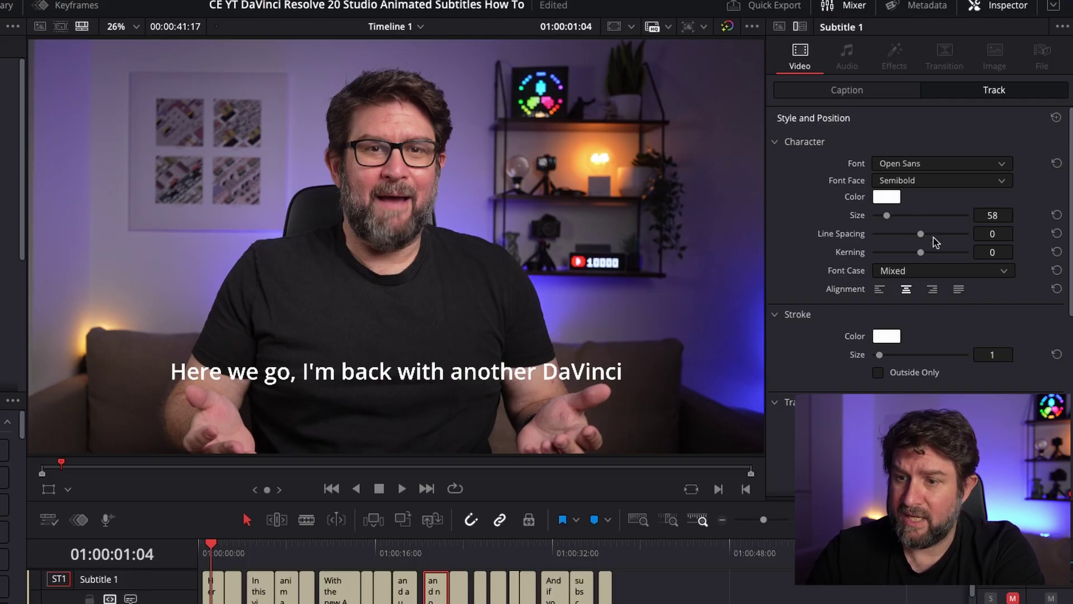
{"action": "scroll", "coordinate": [936, 241], "scroll_direction": "down", "scroll_amount": 3}
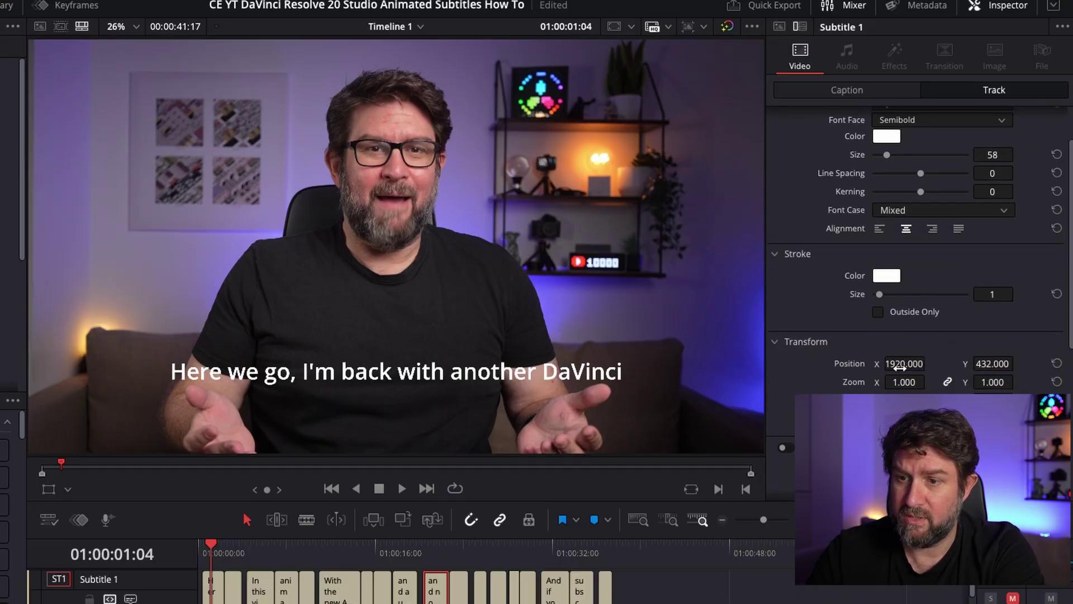
{"action": "left_click_drag", "start_coordinate": [993, 364], "coordinate": [952, 363]}
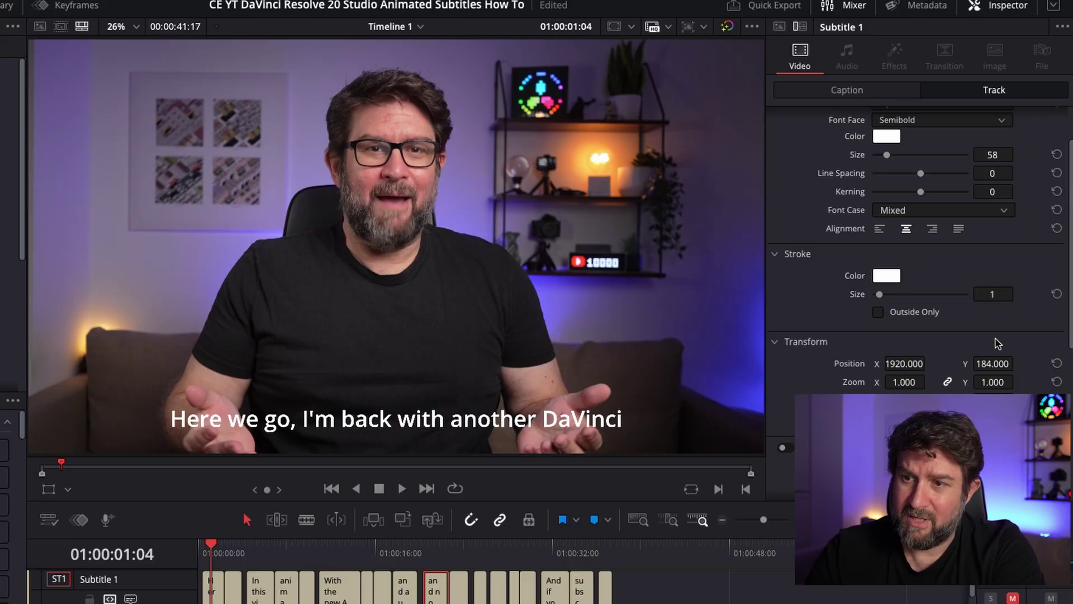
{"action": "scroll", "coordinate": [1001, 263], "scroll_direction": "up", "scroll_amount": 1}
{"action": "left_click_drag", "start_coordinate": [993, 164], "coordinate": [995, 163]}
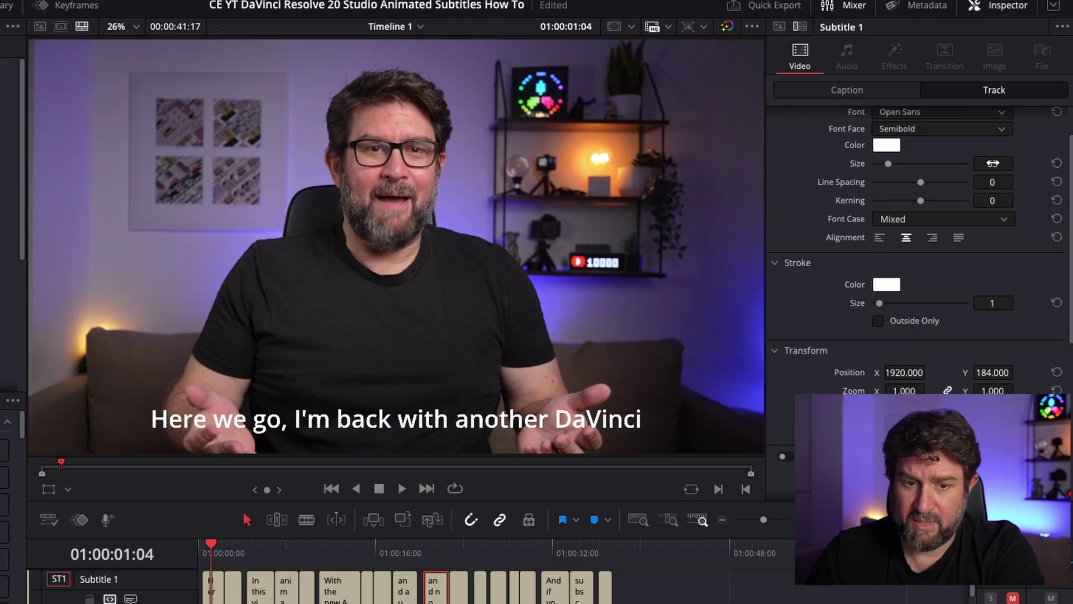
Play the timeline from the start, then again from about 01:00:05:14, to check the restyled subtitles.
{"action": "left_click", "coordinate": [196, 537]}
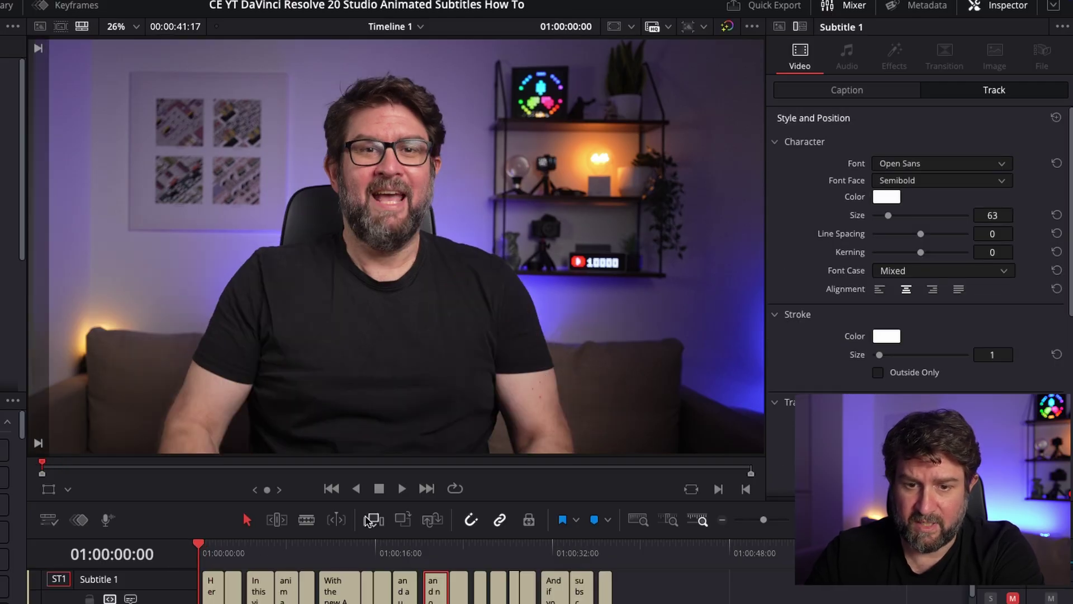
{"action": "left_click", "coordinate": [402, 488]}
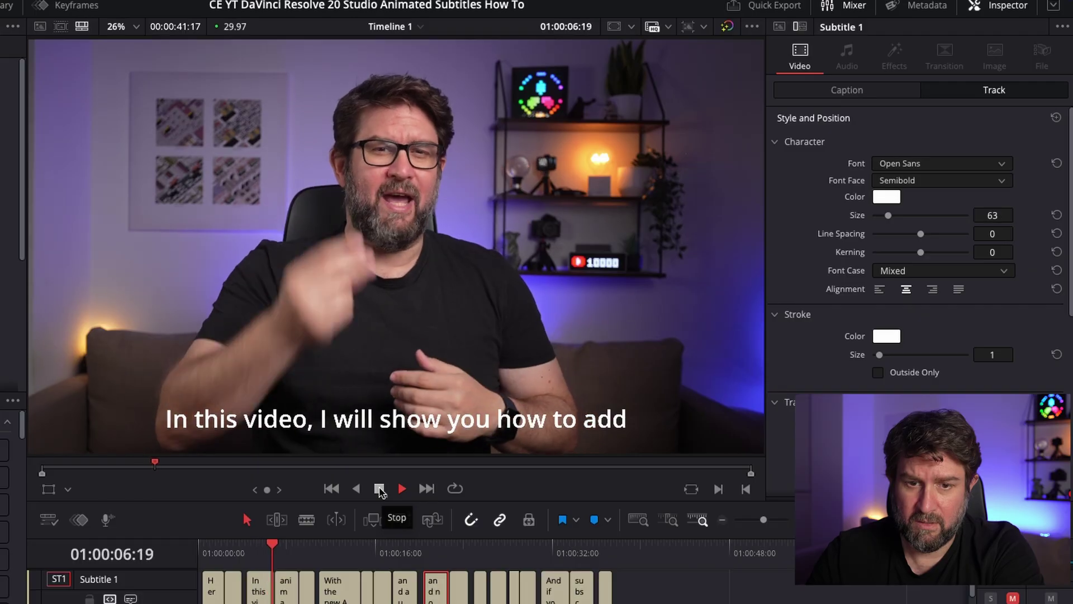
{"action": "left_click", "coordinate": [380, 489]}
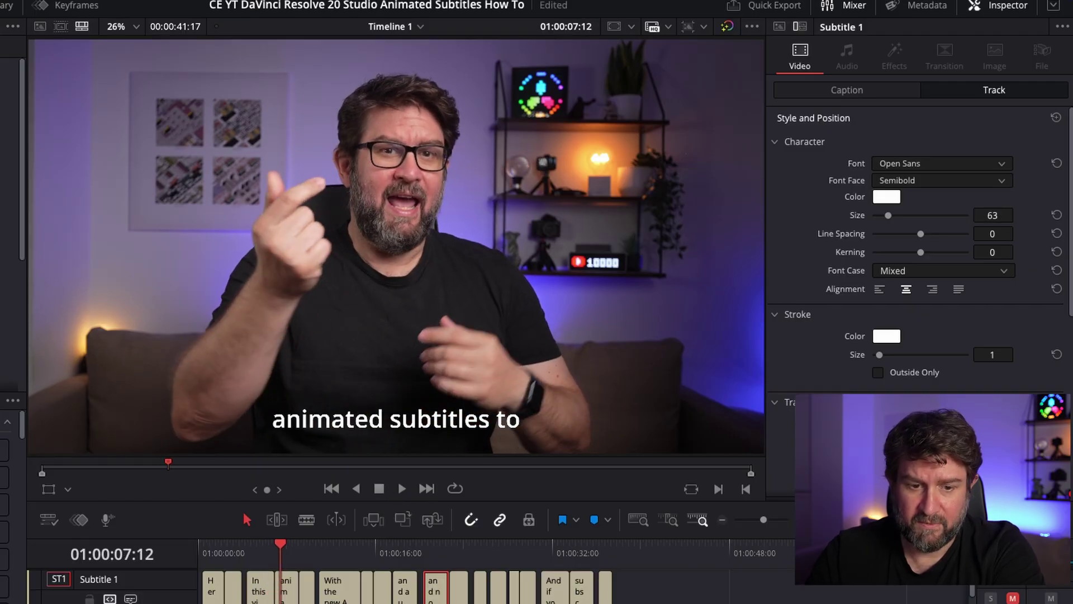
{"action": "left_click", "coordinate": [261, 554]}
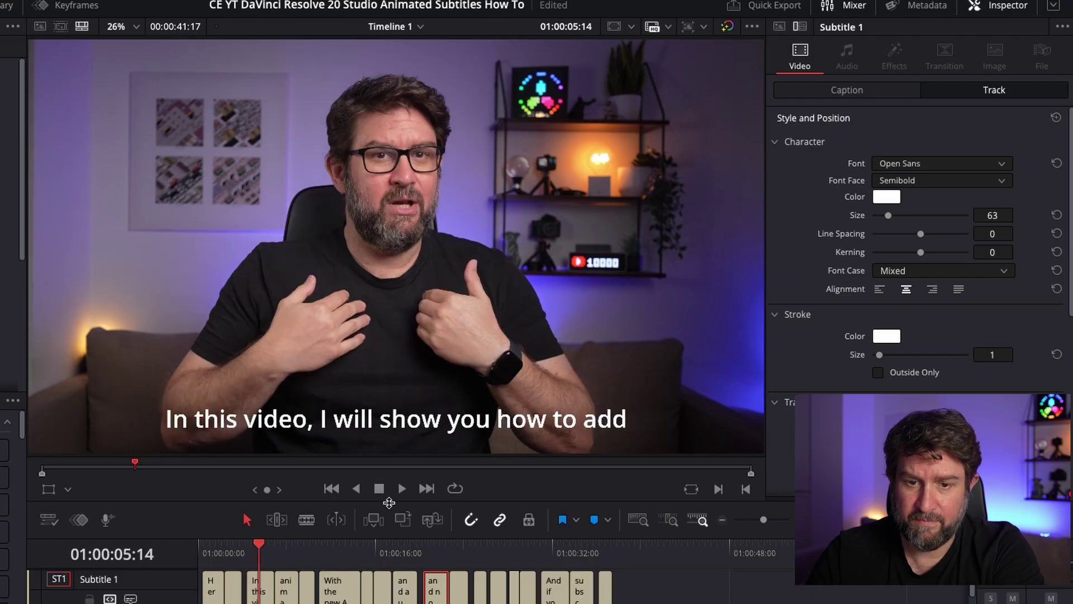
{"action": "key", "text": "space"}
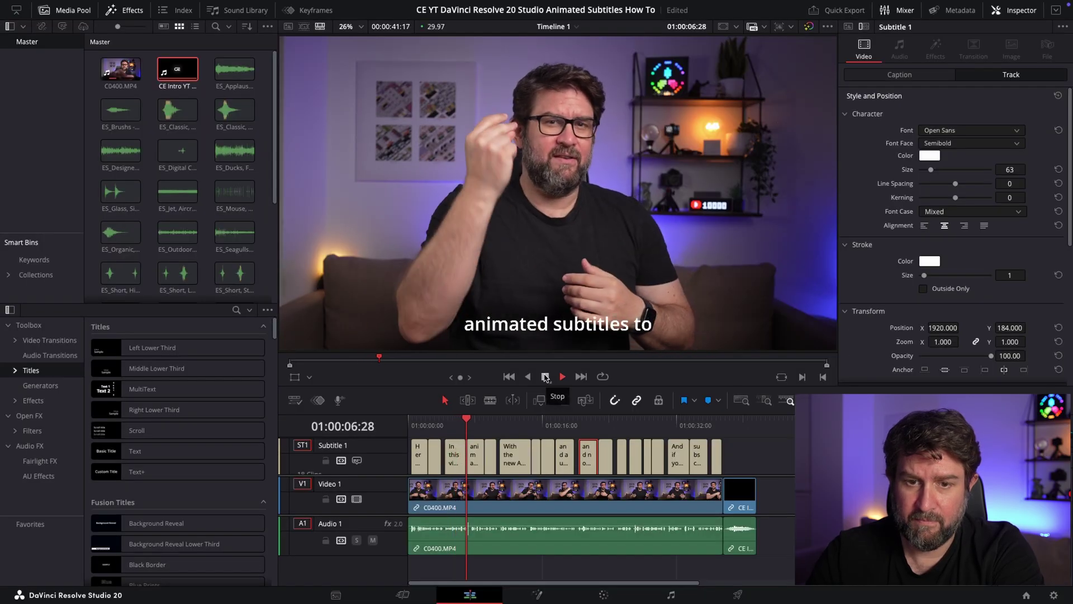
{"action": "left_click", "coordinate": [545, 377]}
Delete the first three subtitle clips with more timeline room, and place the playhead at 01:00:04:20, ahead of the remaining captions.
{"action": "left_click_drag", "start_coordinate": [545, 387], "coordinate": [545, 314]}
{"action": "left_click_drag", "start_coordinate": [384, 408], "coordinate": [384, 441]}
{"action": "left_click_drag", "start_coordinate": [454, 377], "coordinate": [416, 425]}
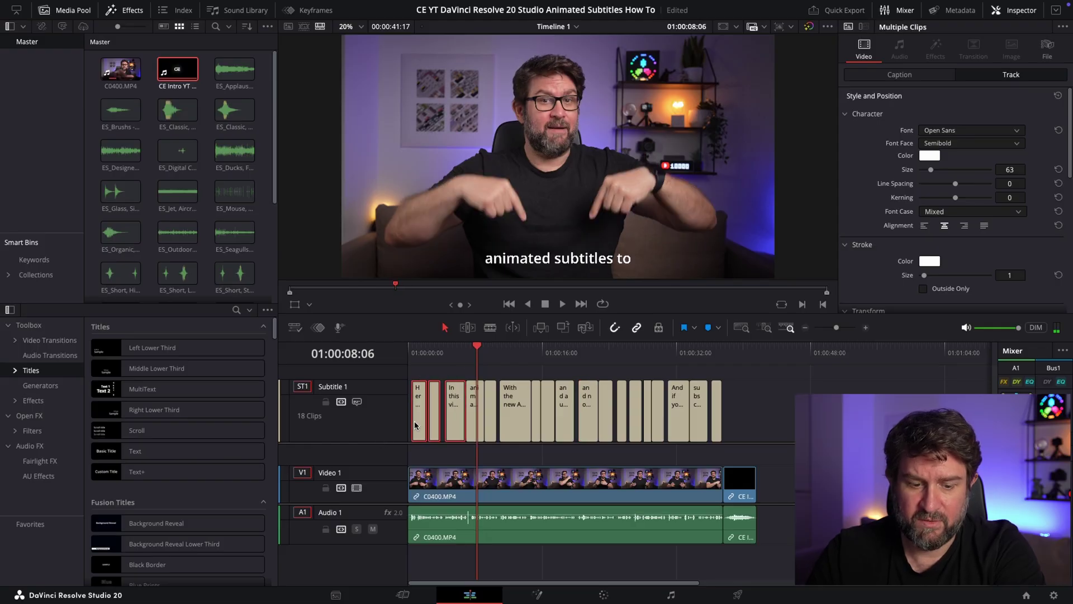
{"action": "key", "text": "BackSpace"}
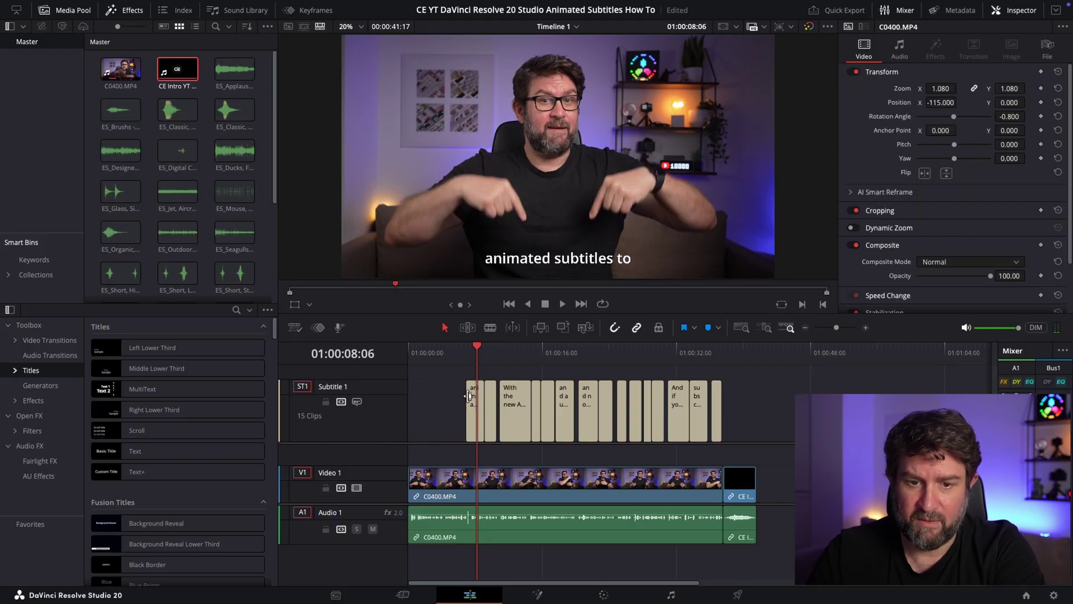
{"action": "left_click_drag", "start_coordinate": [468, 358], "coordinate": [450, 358]}
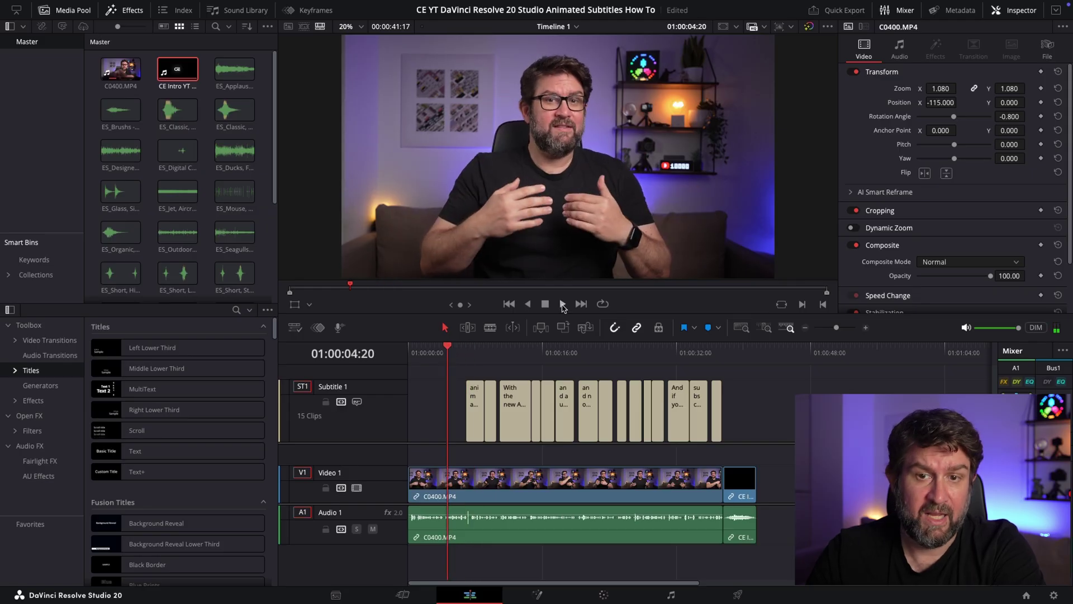
Play the timeline from 01:00:04:20 into the caption starting "With the new AI" to check the plain subtitles.
{"action": "left_click", "coordinate": [563, 305]}
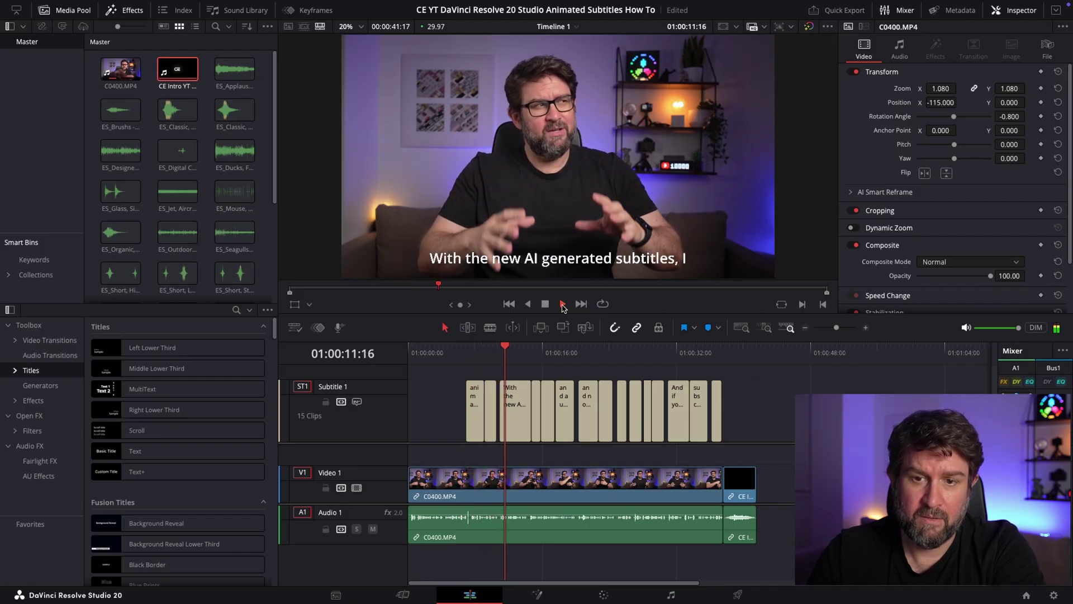
{"action": "left_click", "coordinate": [562, 304]}
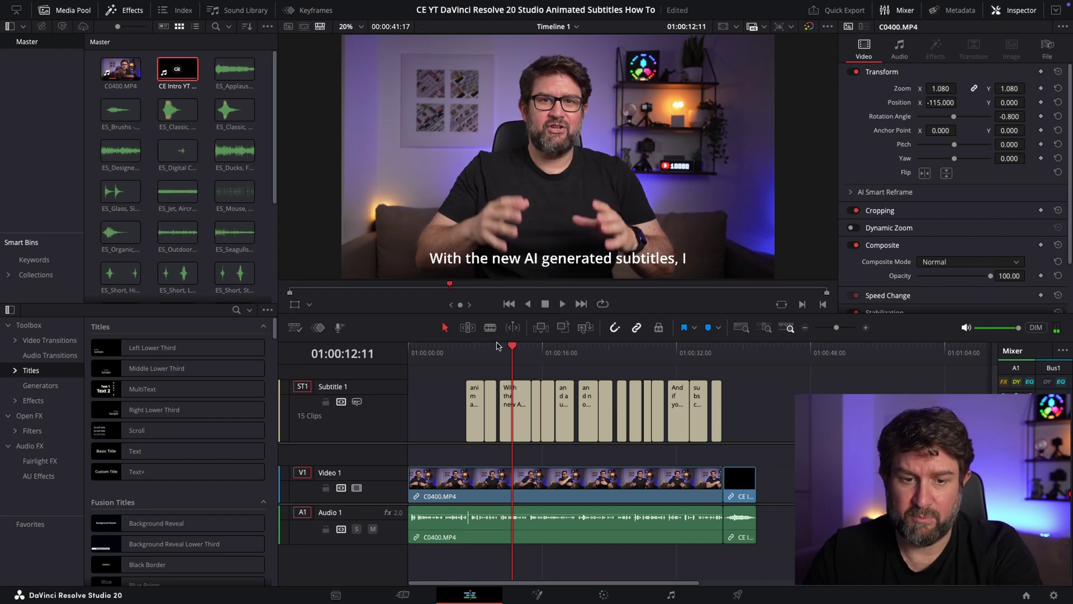
{"action": "left_click_drag", "start_coordinate": [381, 441], "coordinate": [382, 454]}
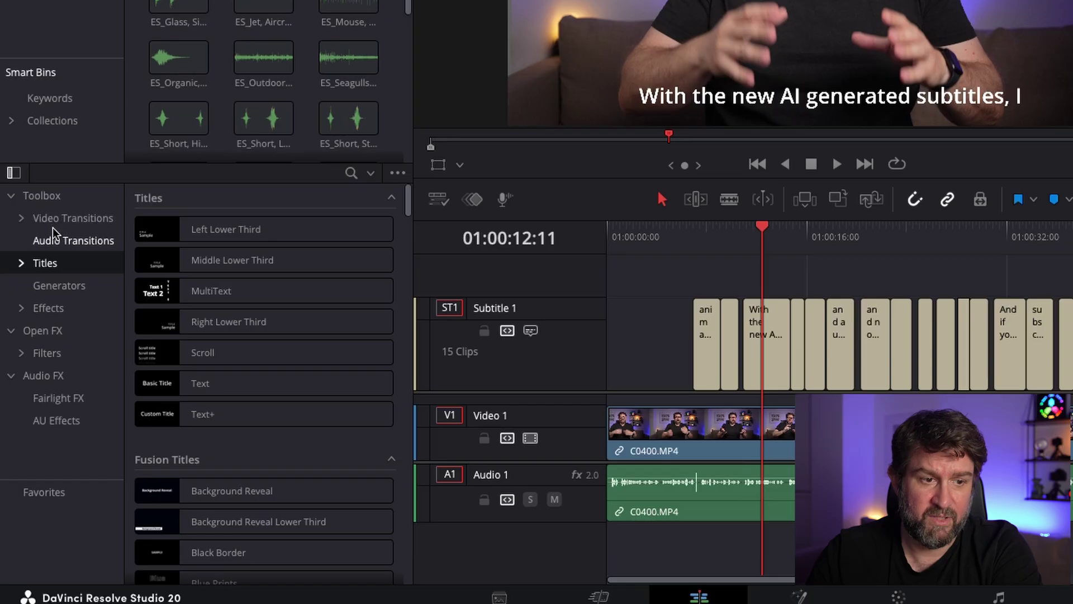
Open the Subtitles category within the Titles effects and look through its animated and static subtitle templates.
{"action": "left_click", "coordinate": [21, 263]}
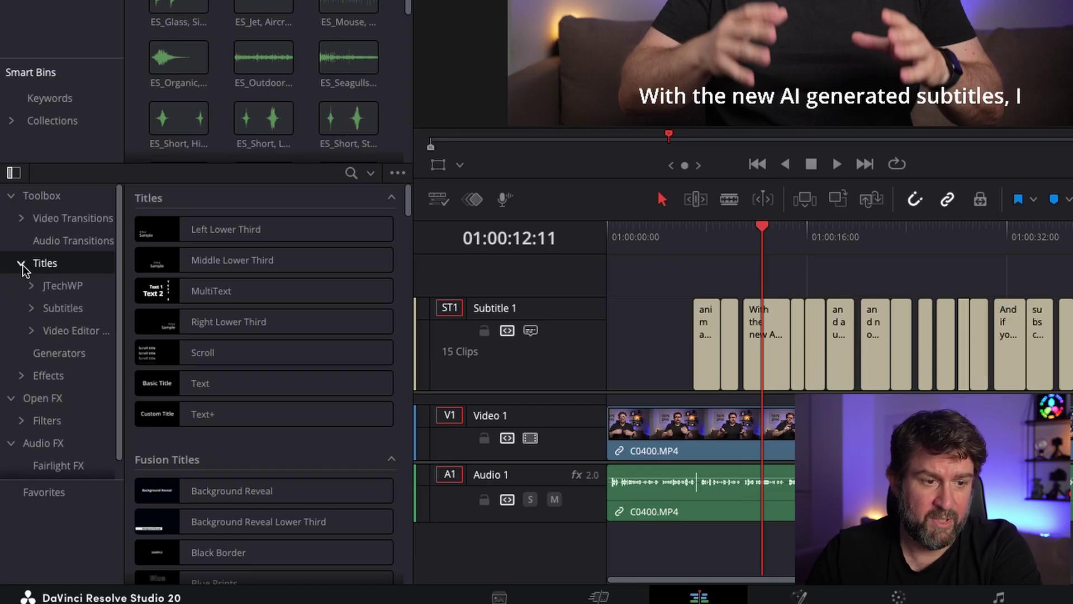
{"action": "left_click", "coordinate": [59, 308]}
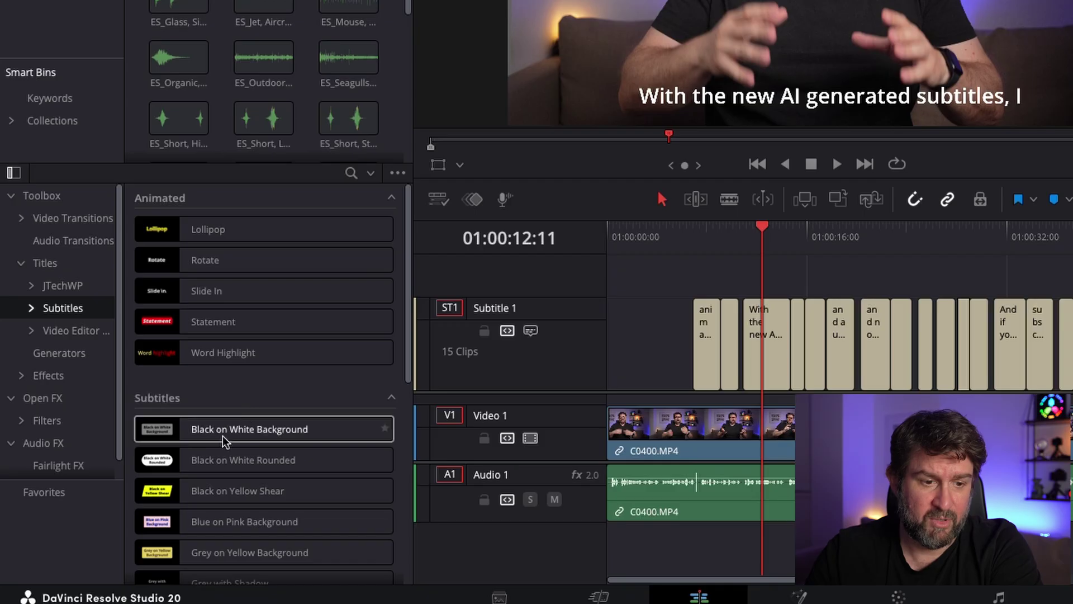
{"action": "scroll", "coordinate": [245, 398], "scroll_direction": "down", "scroll_amount": 3}
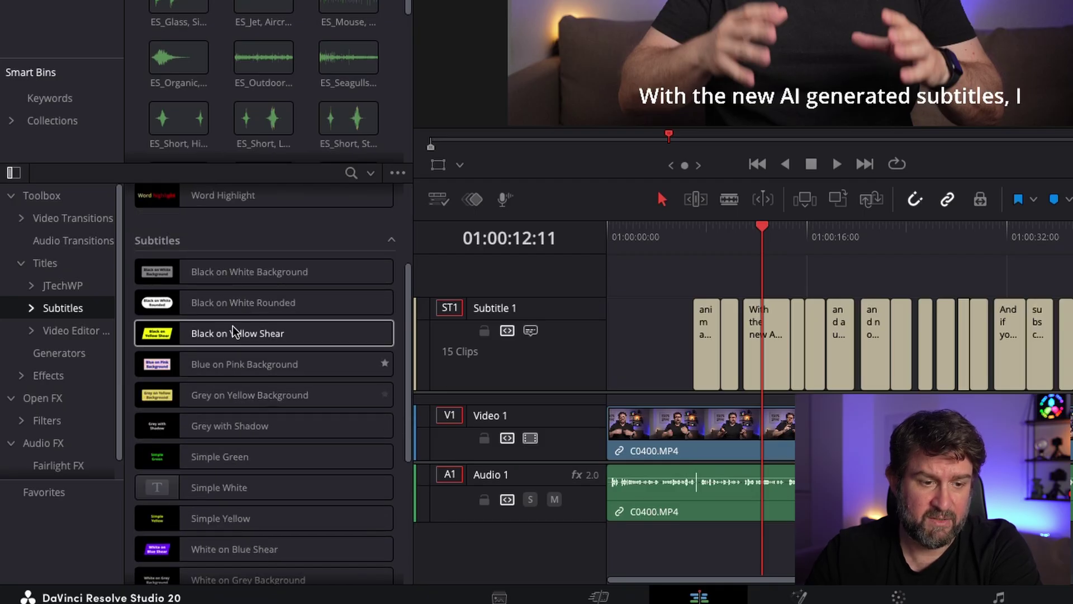
{"action": "scroll", "coordinate": [243, 414], "scroll_direction": "down", "scroll_amount": 3}
{"action": "scroll", "coordinate": [243, 413], "scroll_direction": "down", "scroll_amount": 1}
{"action": "scroll", "coordinate": [243, 411], "scroll_direction": "up", "scroll_amount": 7}
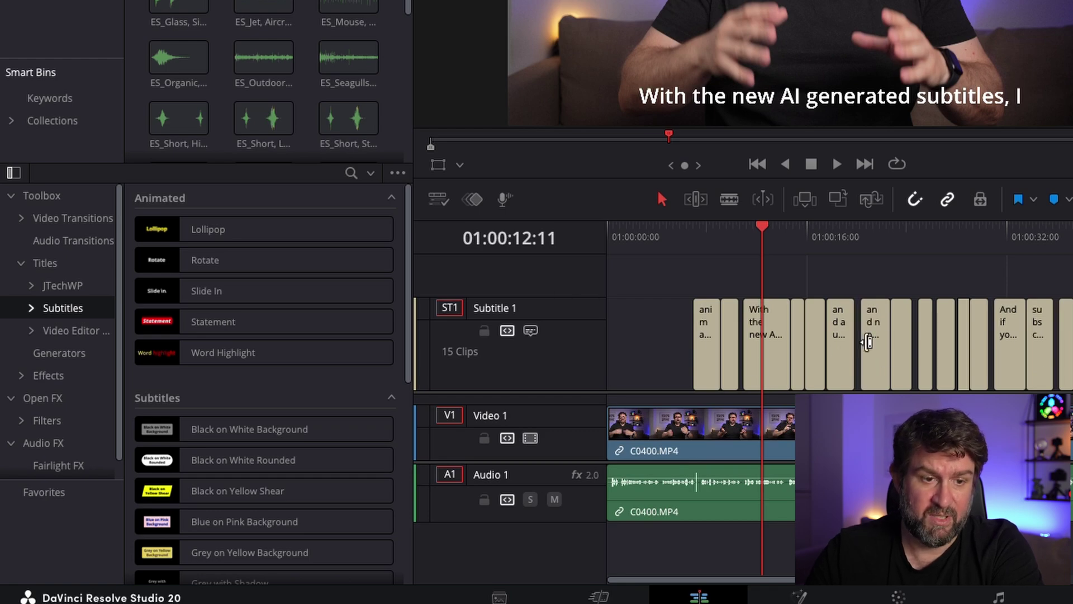
Apply the Lollipop animated template to the whole Subtitle 1 track and preview it from about 01:00:06:04.
{"action": "left_click_drag", "start_coordinate": [225, 225], "coordinate": [542, 362]}
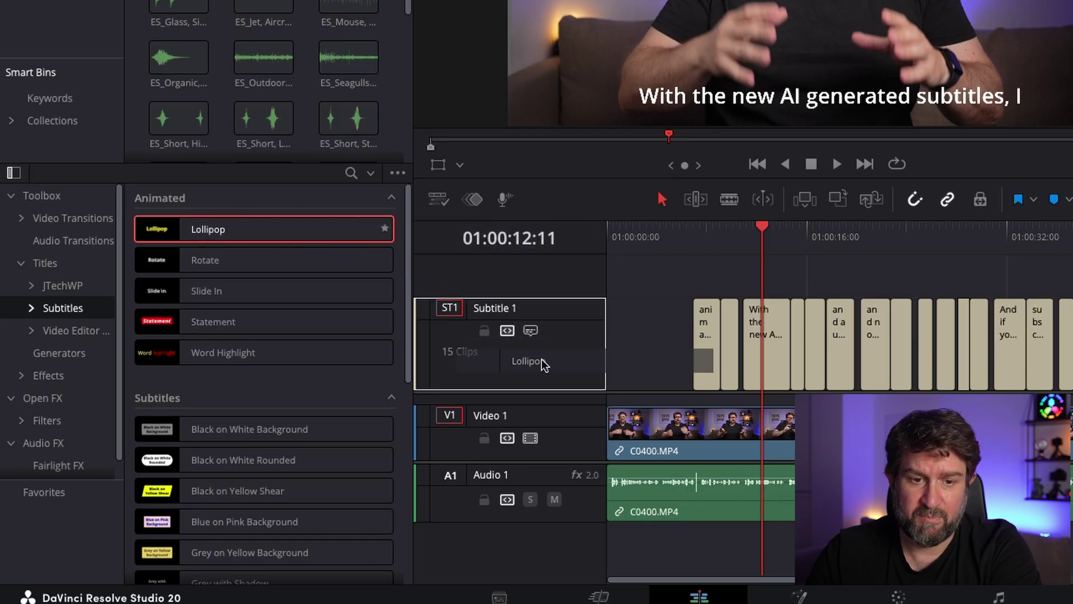
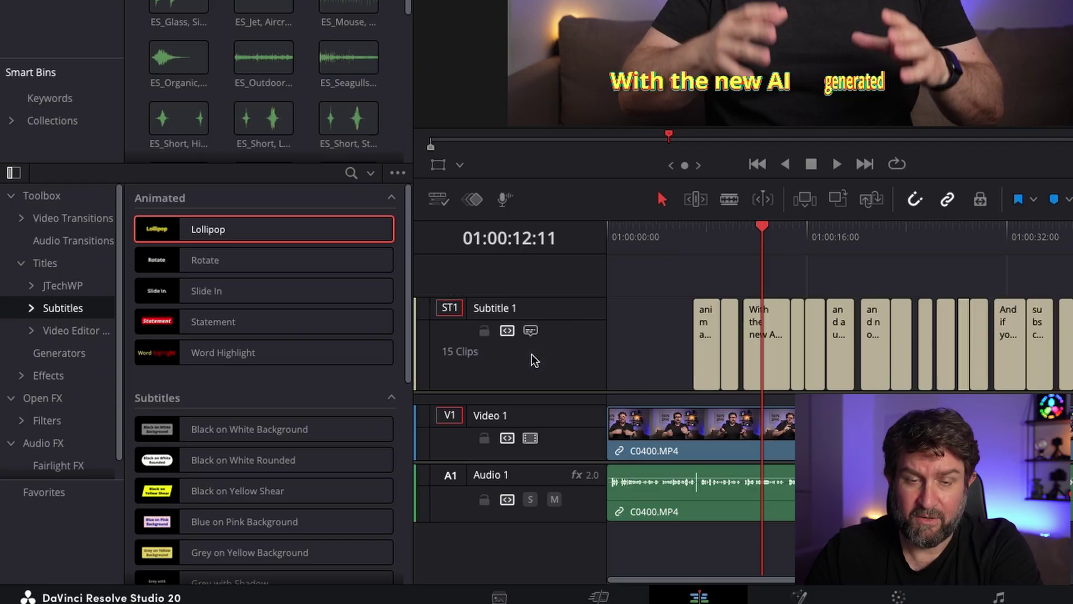
{"action": "left_click", "coordinate": [686, 230]}
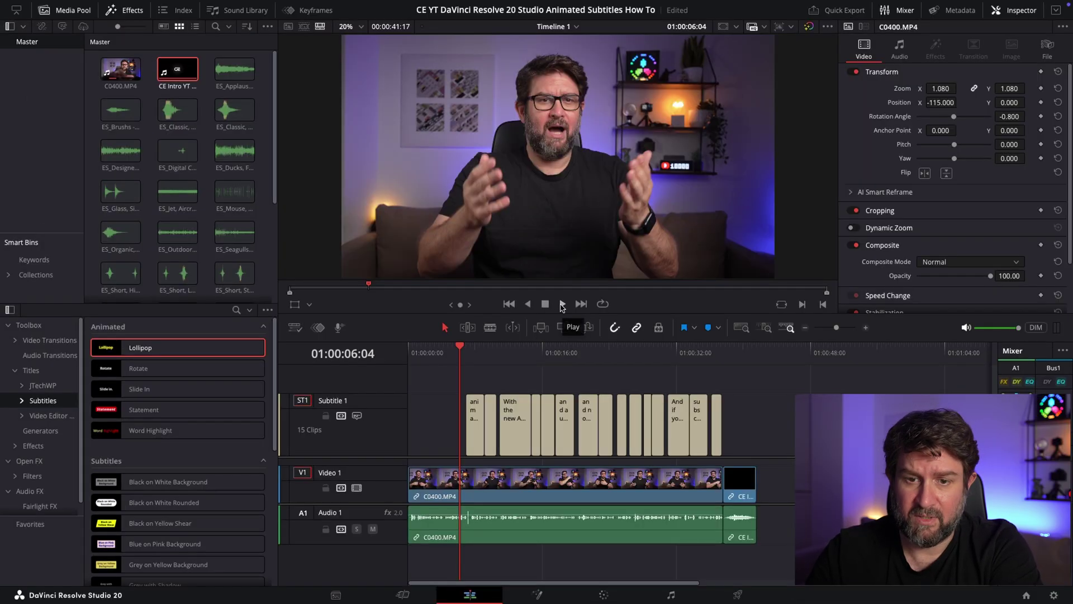
{"action": "left_click", "coordinate": [562, 305]}
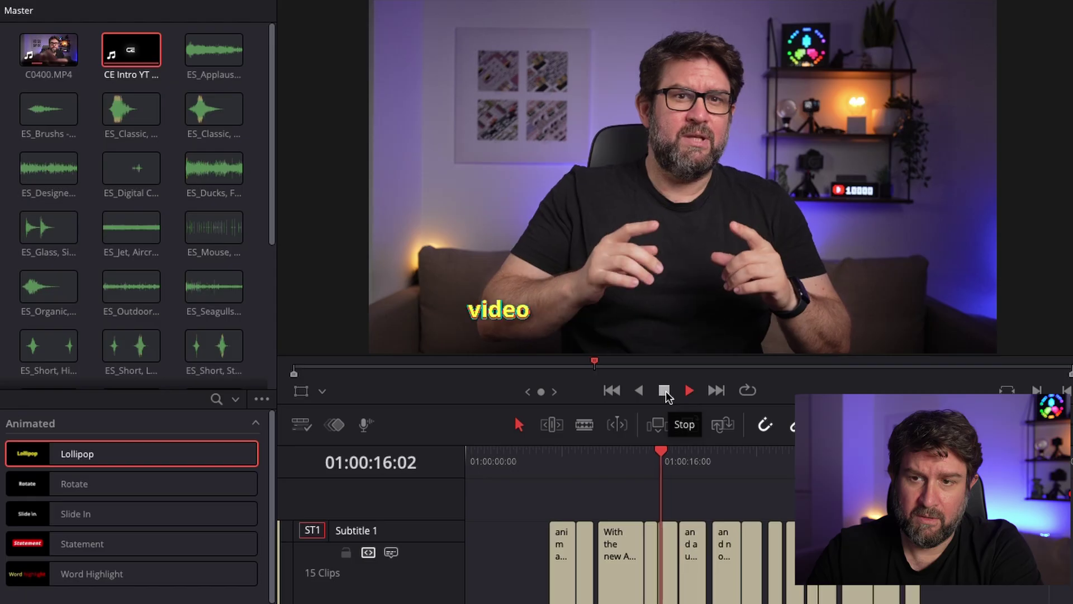
{"action": "left_click", "coordinate": [665, 391]}
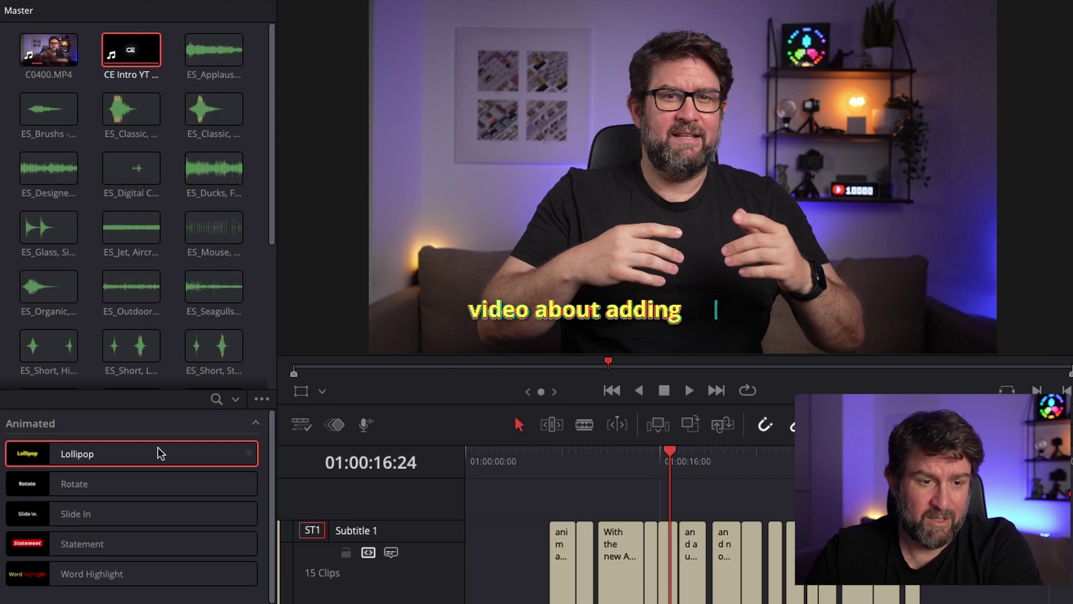
Replace the Subtitle 1 track's animation with the Rotate template and play the captions to preview it.
{"action": "left_click_drag", "start_coordinate": [84, 484], "coordinate": [393, 581]}
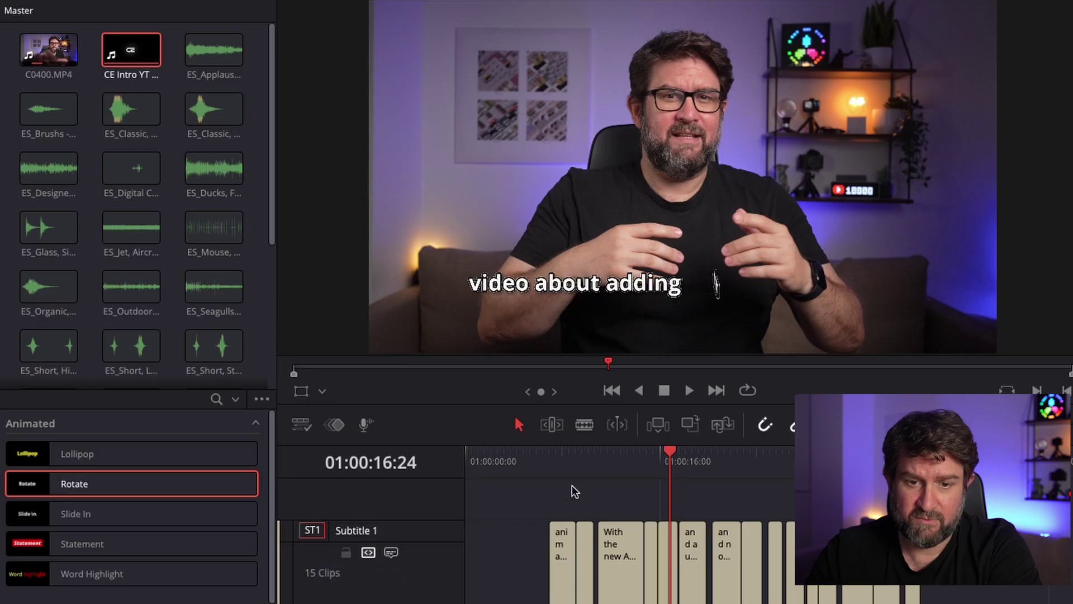
{"action": "left_click", "coordinate": [598, 459]}
{"action": "left_click", "coordinate": [689, 391]}
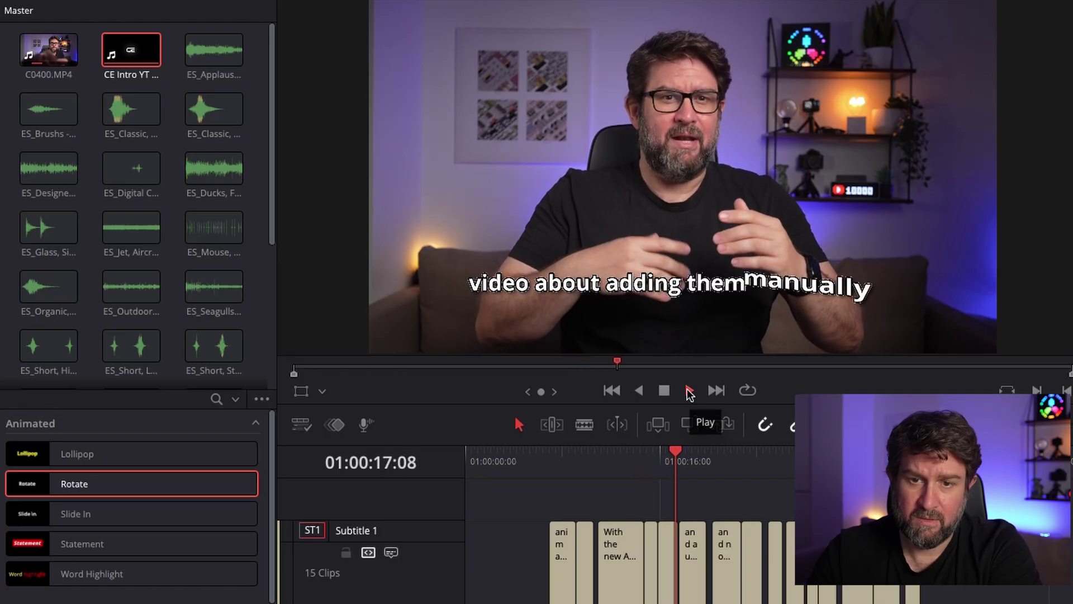
{"action": "left_click", "coordinate": [666, 392]}
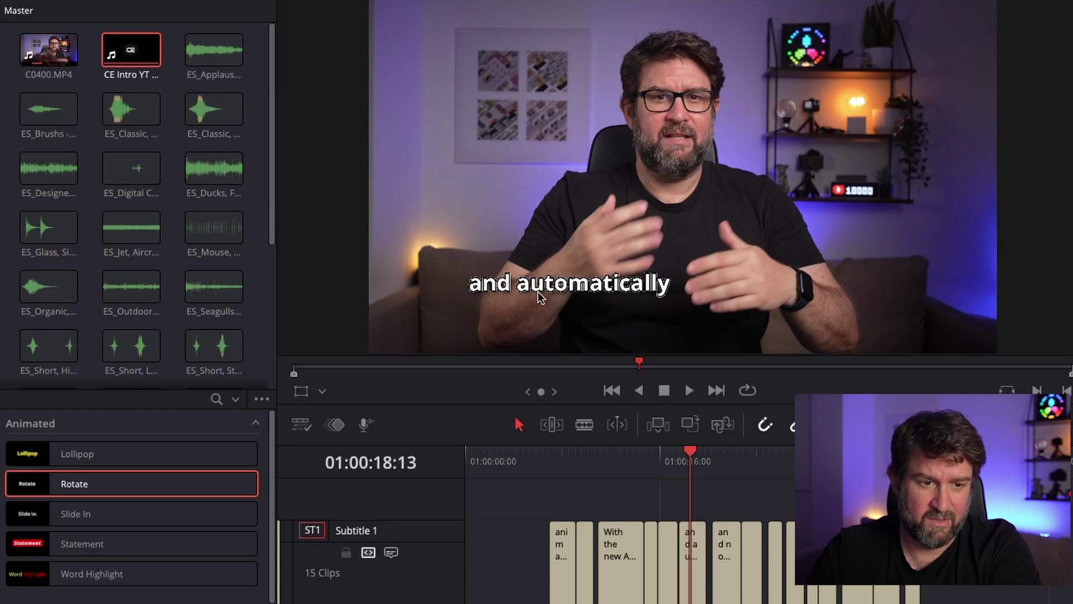
Switch the Subtitle 1 track to the Slide In template and play from ahead of the first caption.
{"action": "left_click_drag", "start_coordinate": [76, 512], "coordinate": [475, 538]}
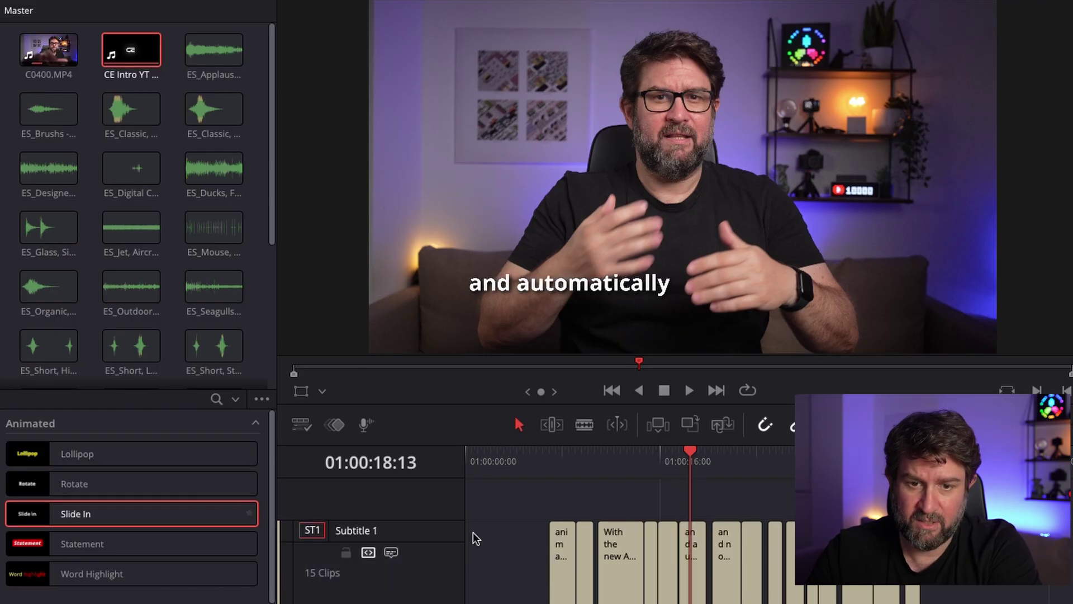
{"action": "left_click", "coordinate": [539, 453]}
{"action": "left_click", "coordinate": [688, 390]}
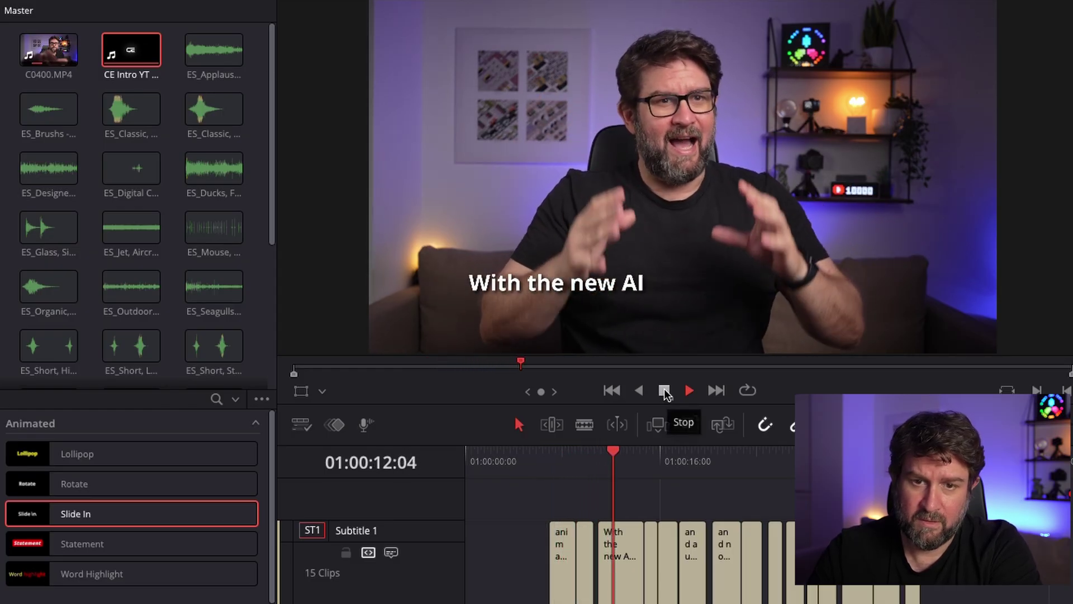
{"action": "left_click", "coordinate": [664, 390]}
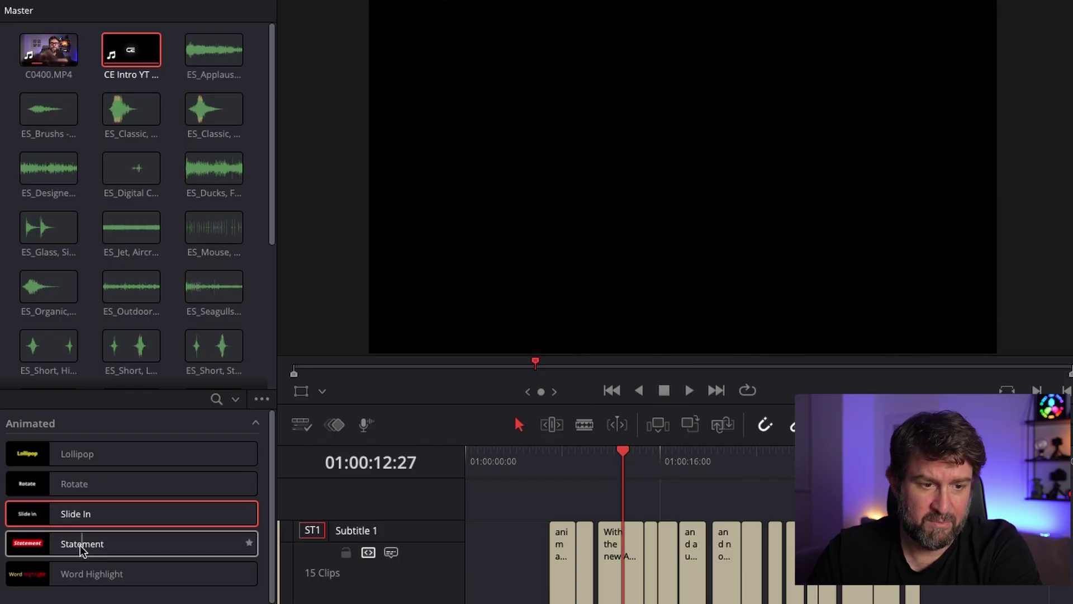
Try the Word Highlight template on the Subtitle 1 track and preview it in playback.
{"action": "left_click_drag", "start_coordinate": [90, 574], "coordinate": [403, 583]}
{"action": "key", "text": "space"}
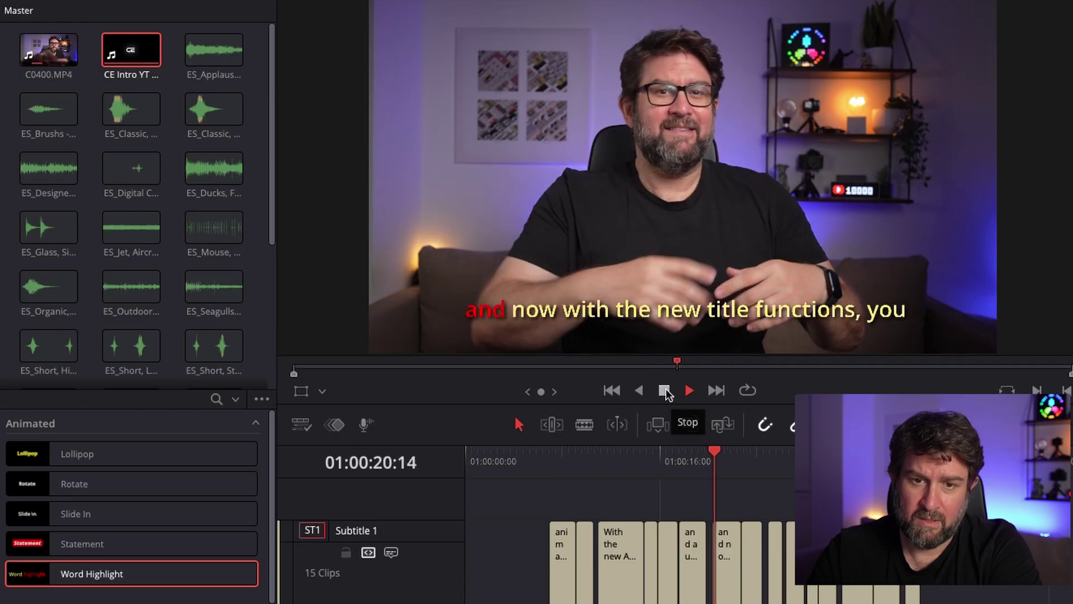
{"action": "left_click", "coordinate": [665, 390]}
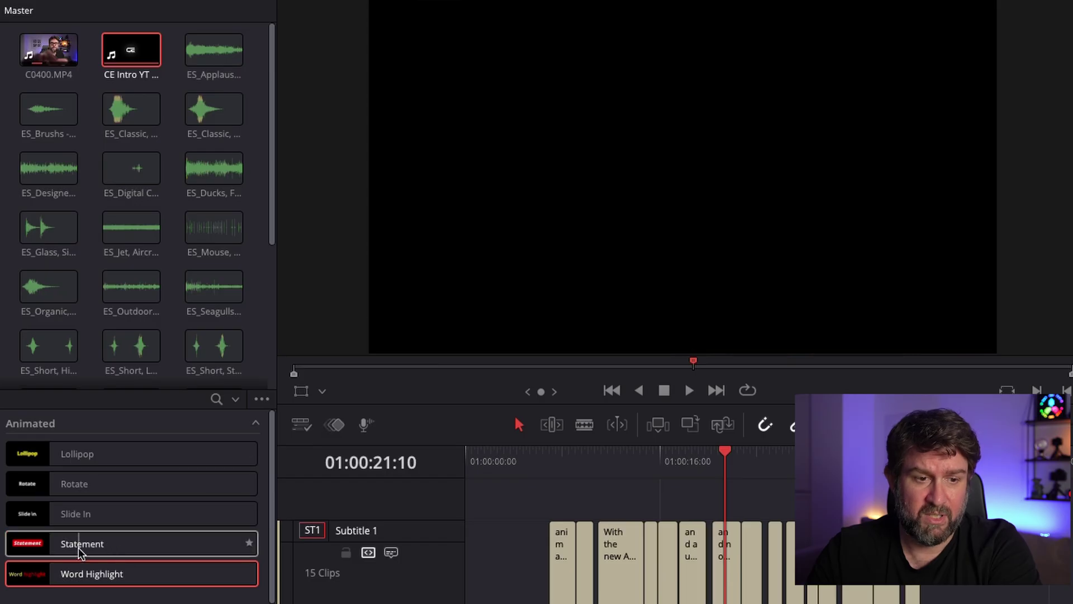
Apply the Statement animated template to the Subtitle 1 track and preview the captions from 01:00:05:26.
{"action": "left_click_drag", "start_coordinate": [78, 547], "coordinate": [524, 479]}
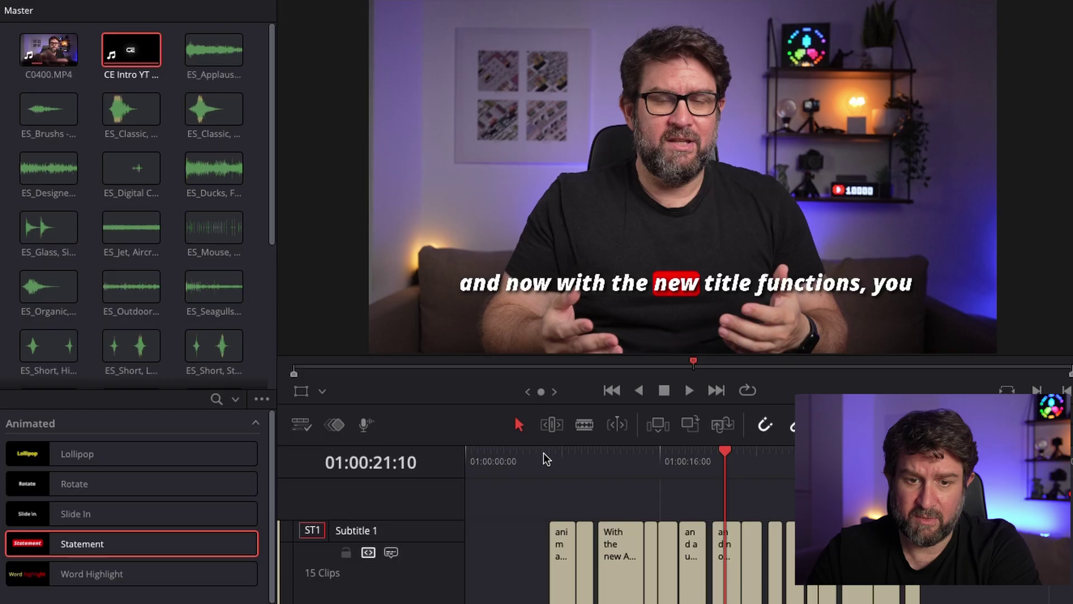
{"action": "left_click", "coordinate": [544, 454]}
{"action": "left_click", "coordinate": [535, 456]}
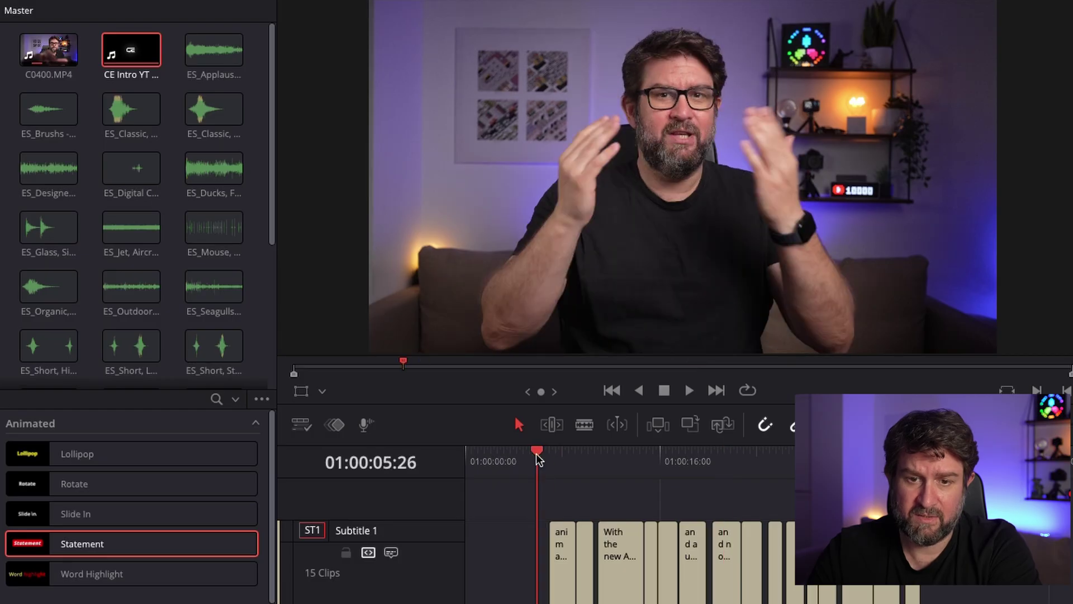
{"action": "left_click", "coordinate": [689, 390]}
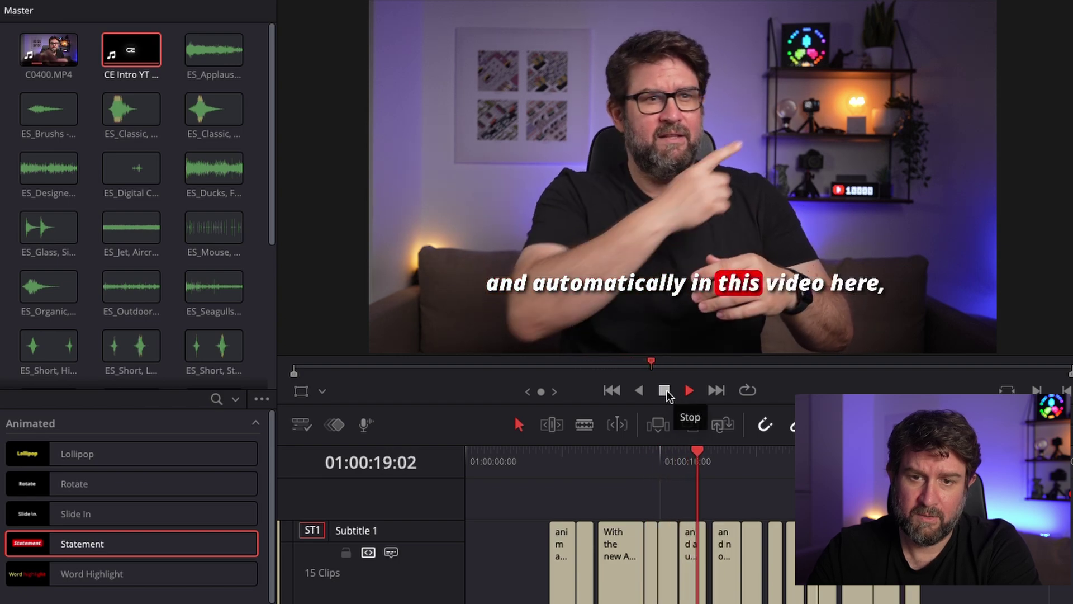
{"action": "left_click", "coordinate": [665, 392]}
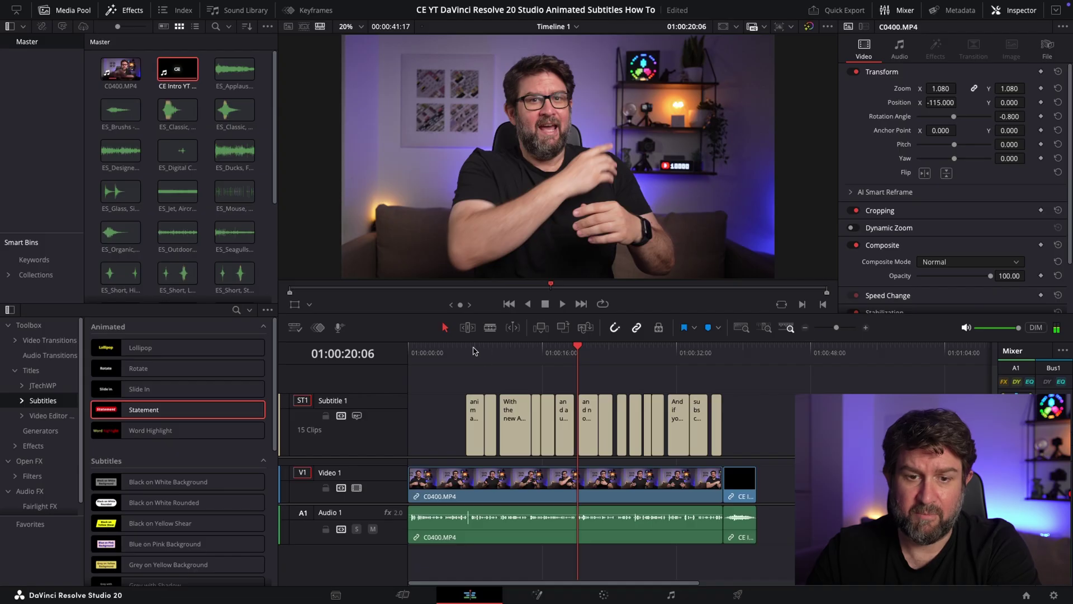
Park the playhead on the first caption and set the Statement template's Center Y to 0.092 for the whole Subtitle 1 track.
{"action": "left_click", "coordinate": [473, 350]}
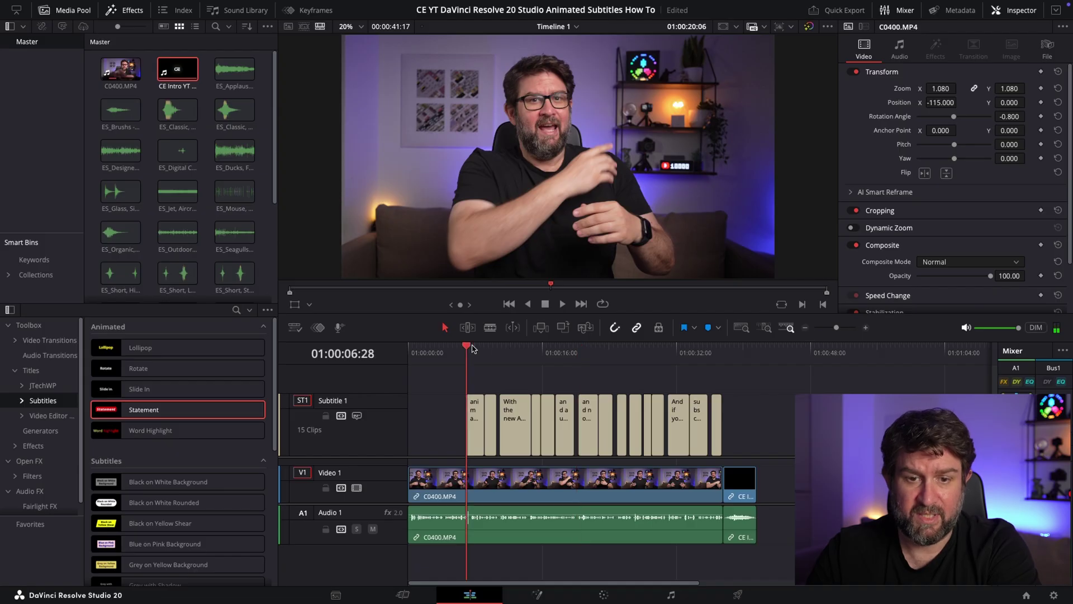
{"action": "key", "text": "space"}
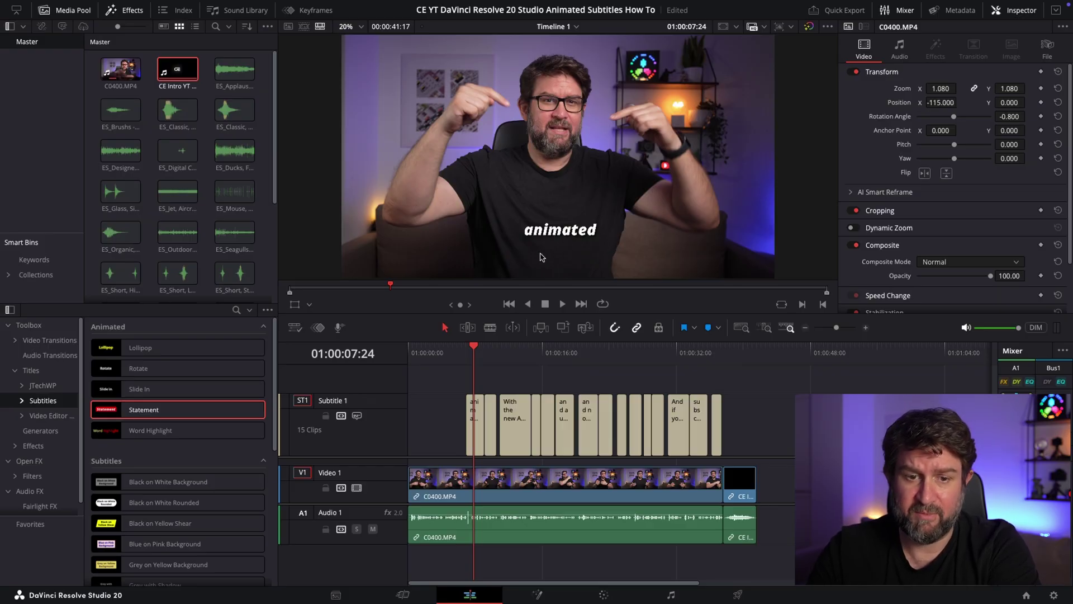
{"action": "left_click", "coordinate": [373, 431]}
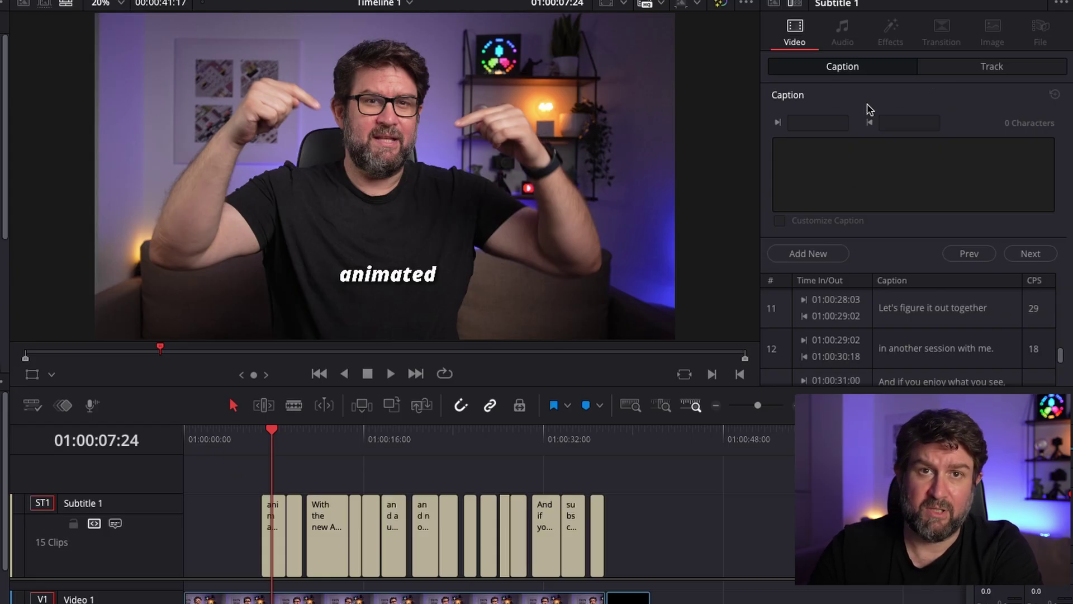
{"action": "left_click", "coordinate": [984, 72]}
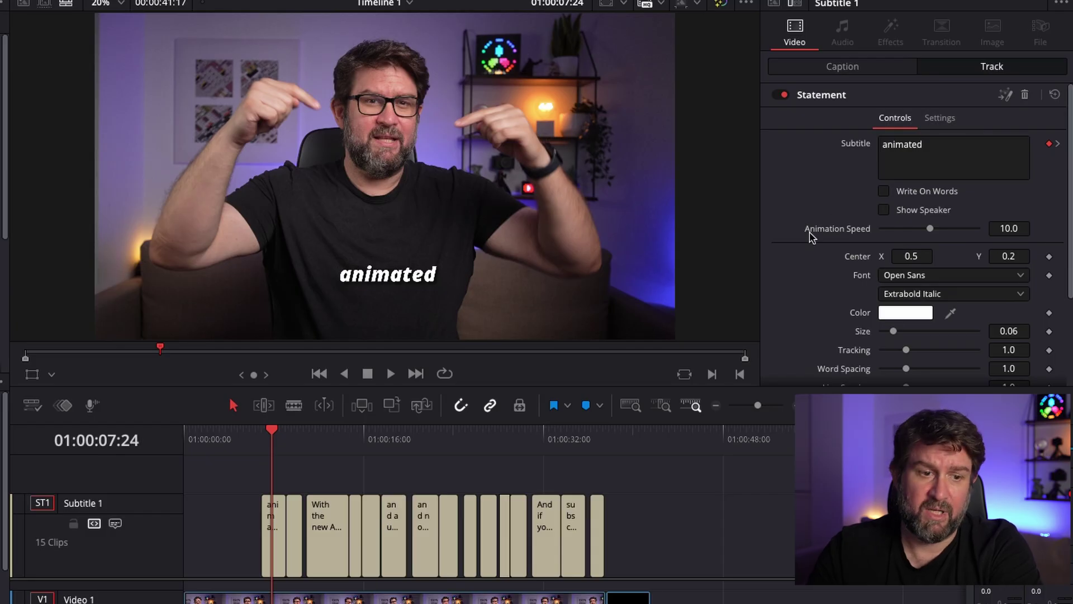
{"action": "scroll", "coordinate": [828, 235], "scroll_direction": "down", "scroll_amount": 4}
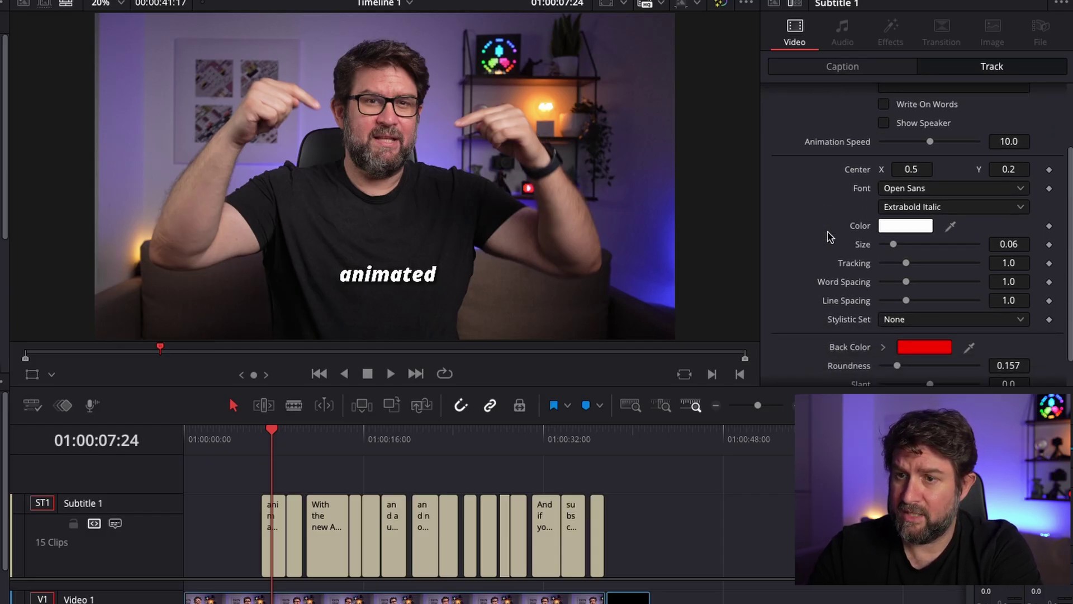
{"action": "left_click_drag", "start_coordinate": [1008, 169], "coordinate": [976, 169]}
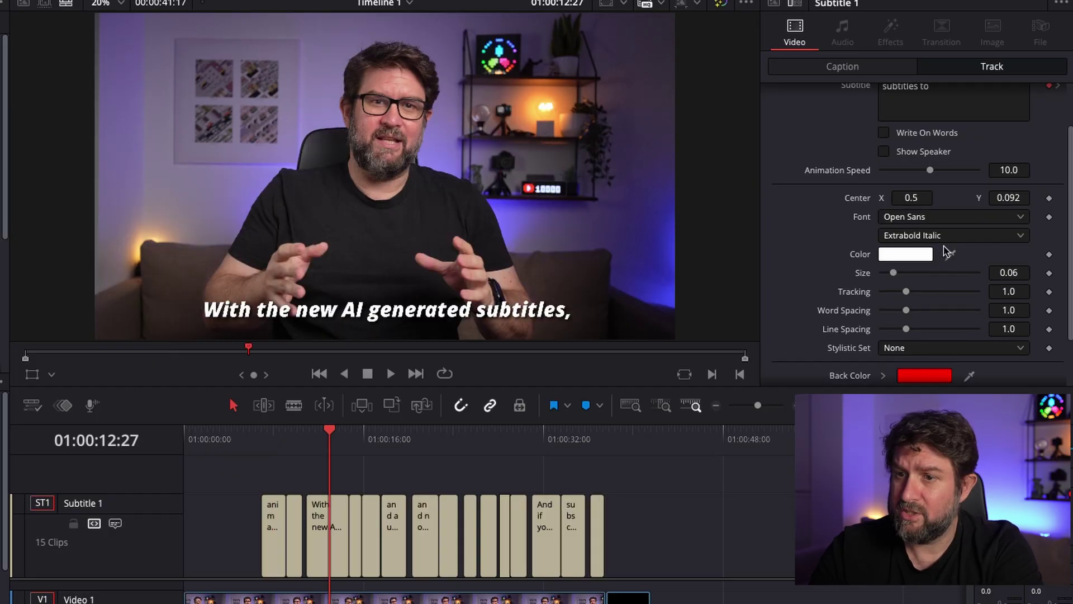
Raise the Statement template's Animation Speed to 15.12 and play from the first caption to check the animation.
{"action": "left_click_drag", "start_coordinate": [933, 171], "coordinate": [957, 173]}
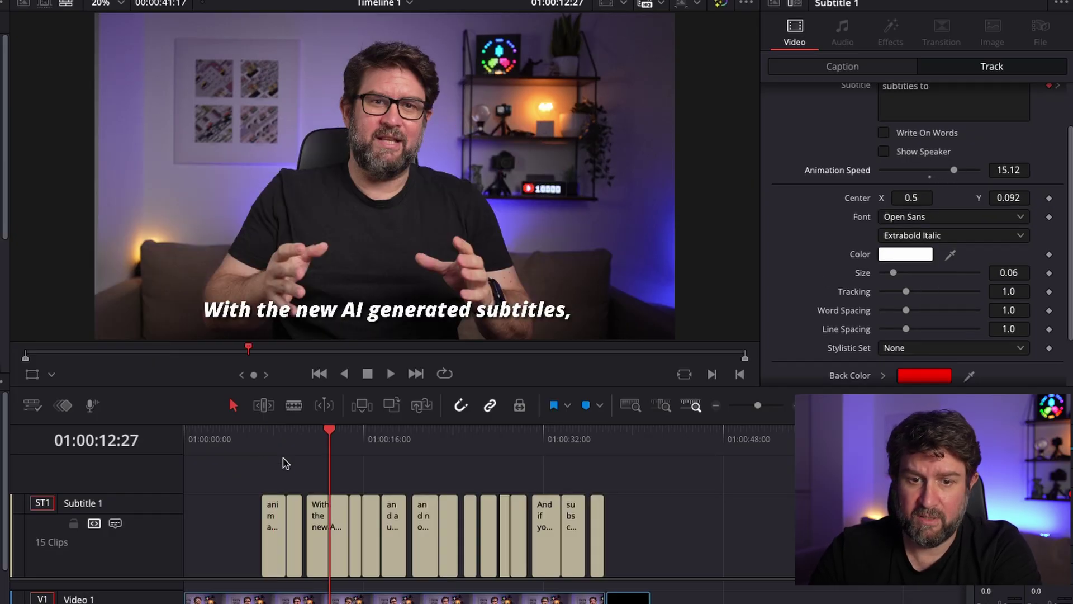
{"action": "left_click", "coordinate": [277, 438]}
{"action": "left_click", "coordinate": [390, 374]}
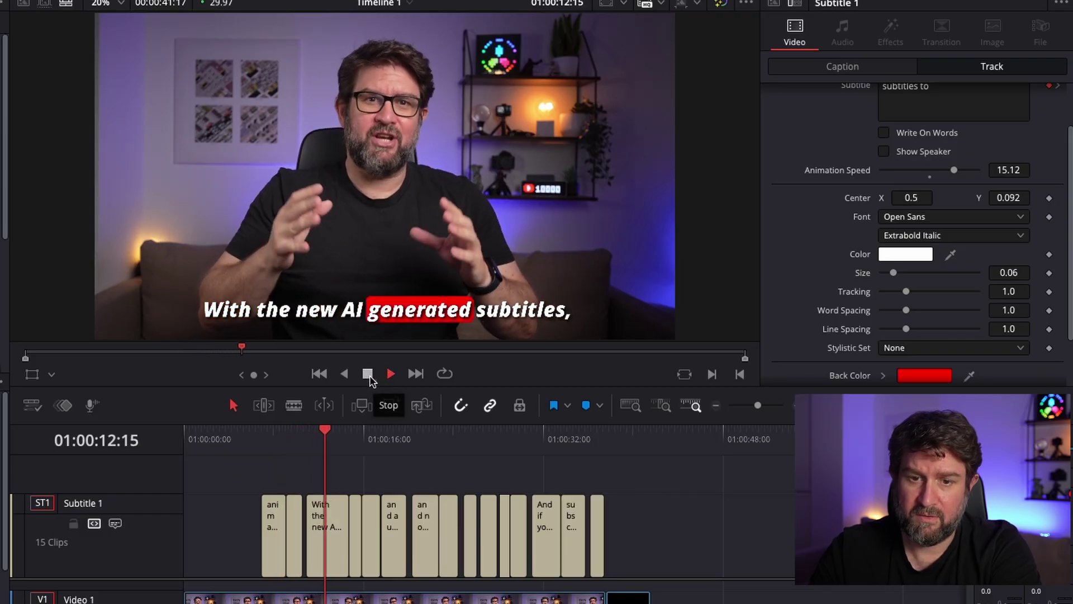
{"action": "left_click", "coordinate": [367, 374]}
Park the playhead on the first caption at 01:00:07:22 and set the Statement template's font to Rockwell.
{"action": "left_click", "coordinate": [272, 438]}
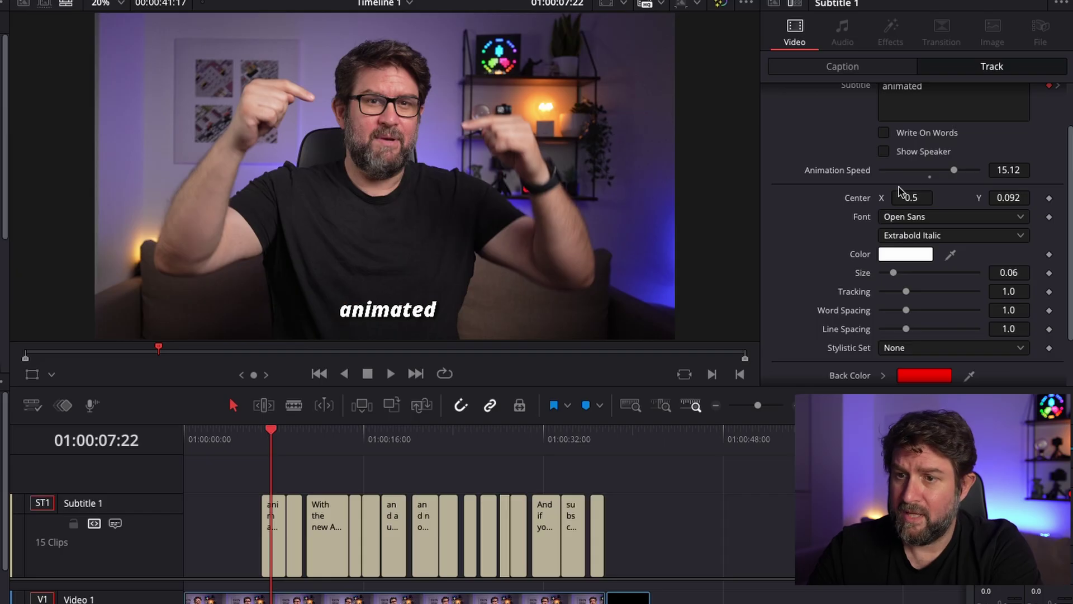
{"action": "scroll", "coordinate": [928, 201], "scroll_direction": "down", "scroll_amount": 1}
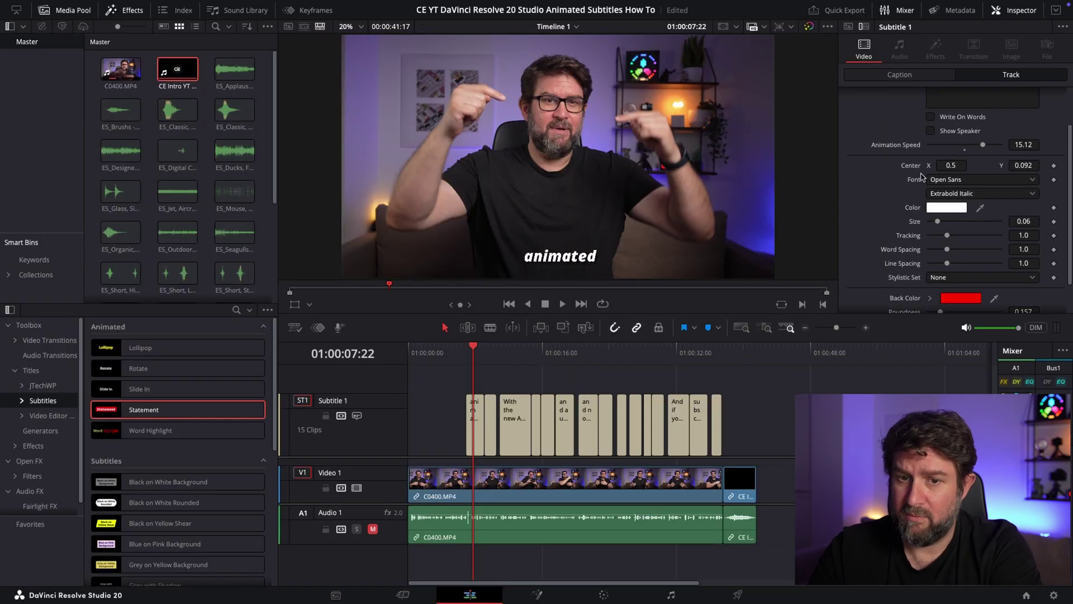
{"action": "left_click", "coordinate": [1012, 179]}
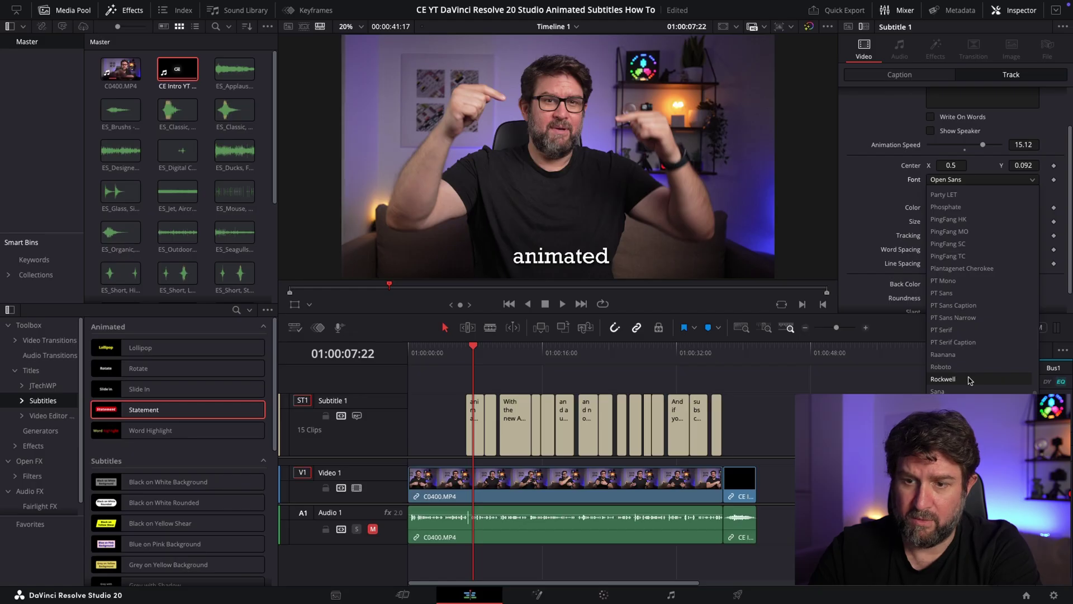
{"action": "left_click", "coordinate": [970, 380]}
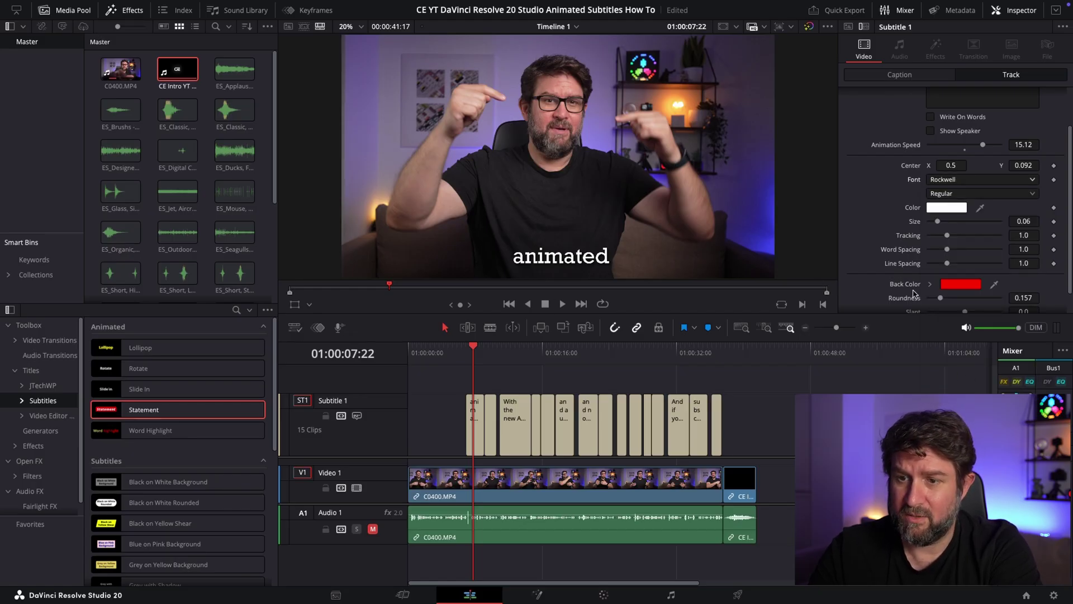
Change the Statement template's Back Color to Yellow from the Apple colour list.
{"action": "left_click", "coordinate": [972, 287]}
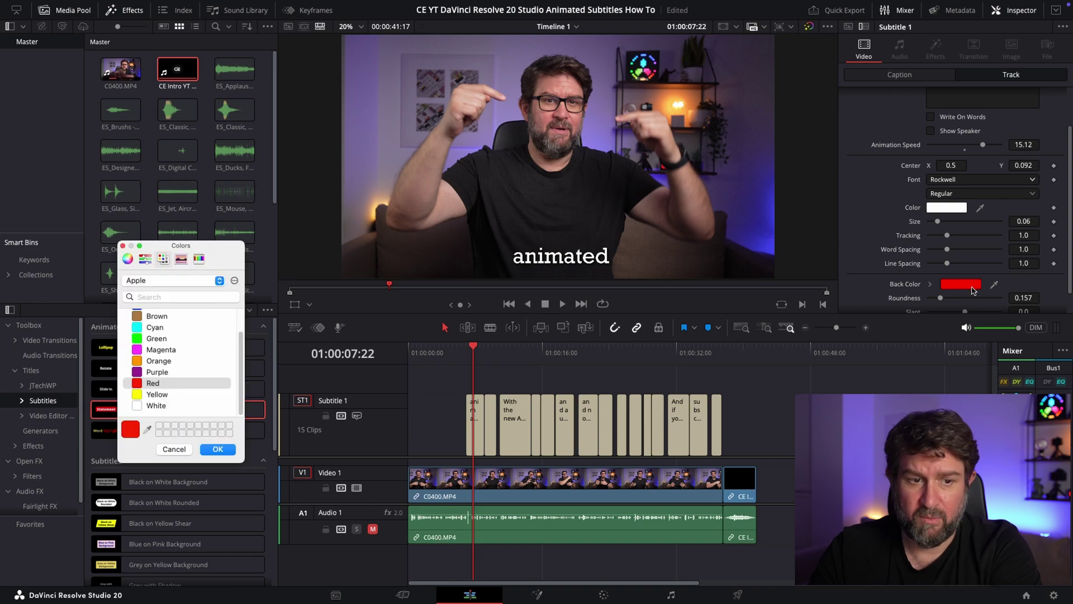
{"action": "left_click", "coordinate": [168, 395]}
{"action": "left_click", "coordinate": [218, 449]}
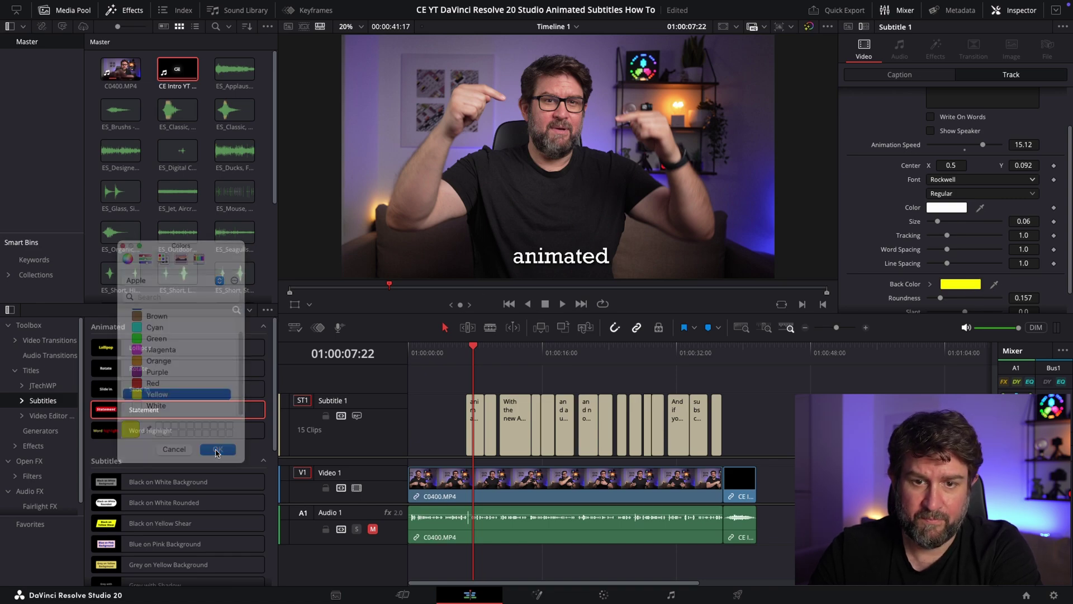
Unmute the Audio 1 track and play the captions from 01:00:06:28 with sound.
{"action": "left_click", "coordinate": [464, 351]}
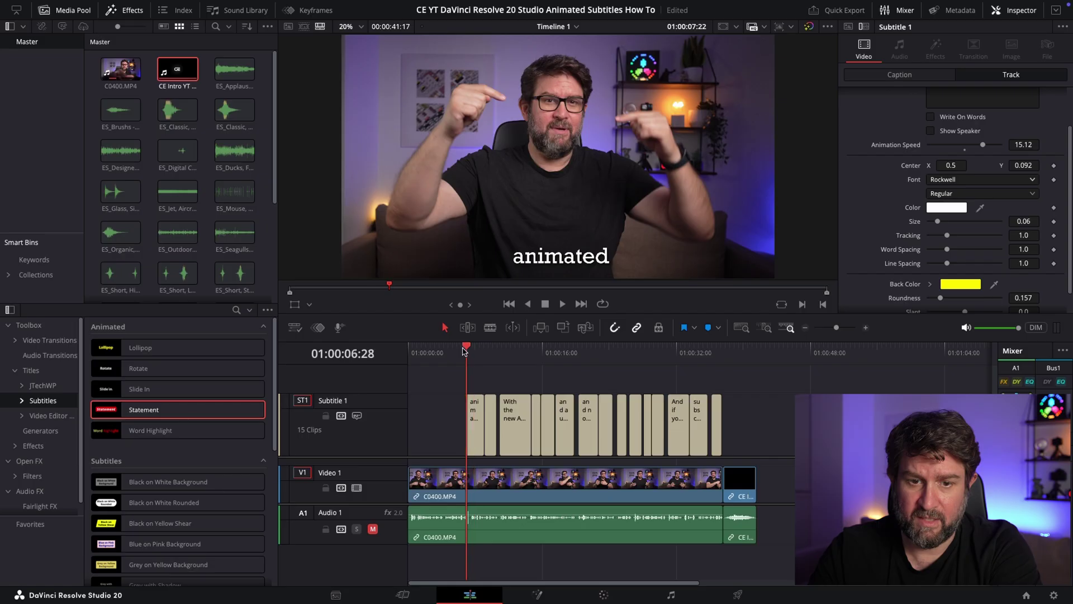
{"action": "left_click", "coordinate": [372, 529]}
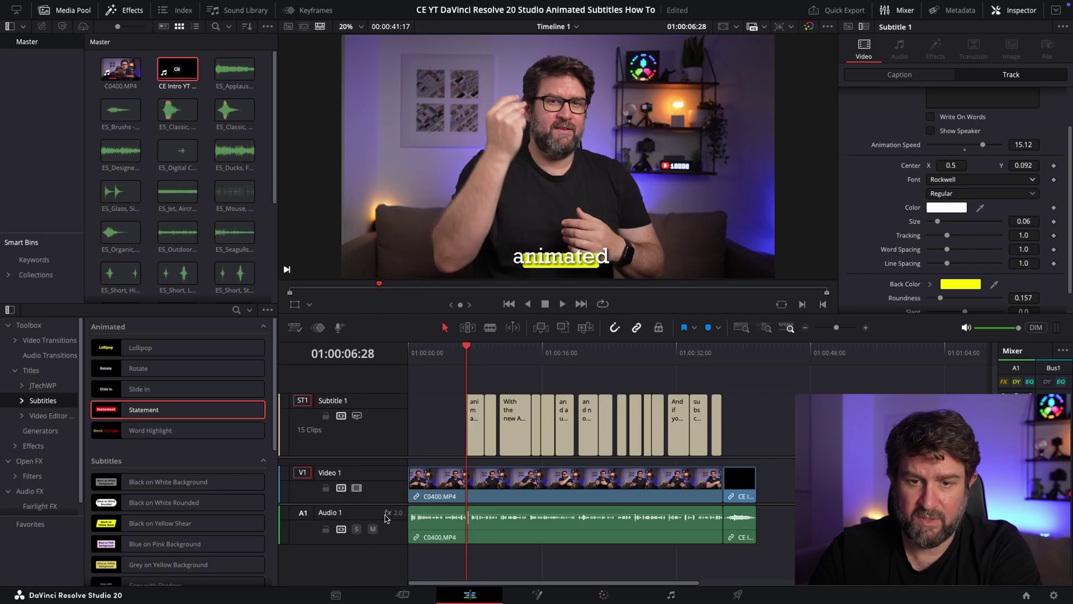
{"action": "left_click", "coordinate": [564, 304]}
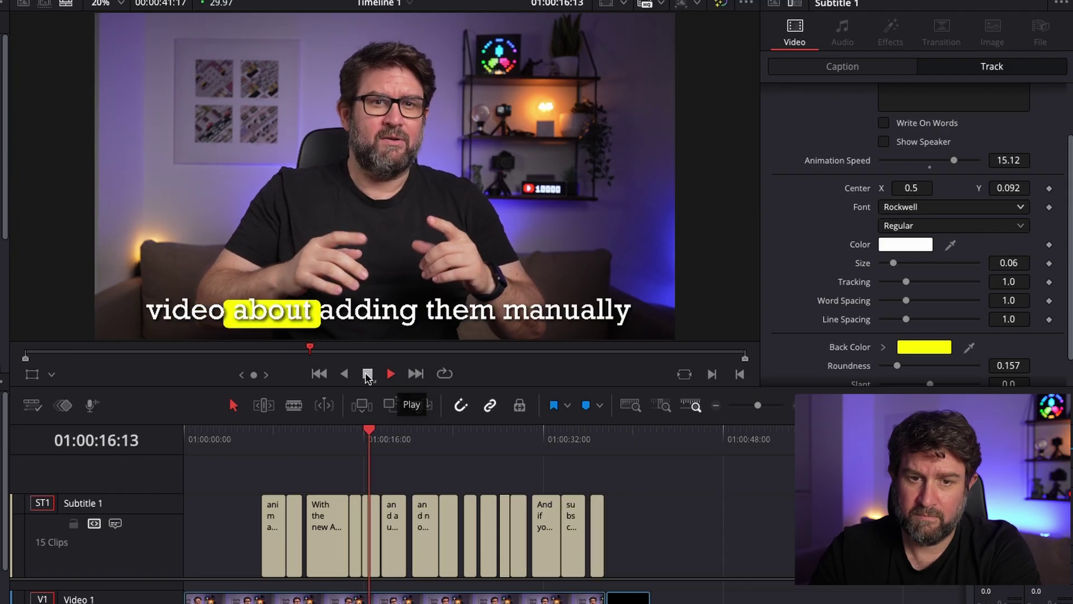
Reduce the caption text Size to 0.0404 for the track and play it back from the first caption at 01:00:06:28.
{"action": "scroll", "coordinate": [839, 305], "scroll_direction": "down", "scroll_amount": 2}
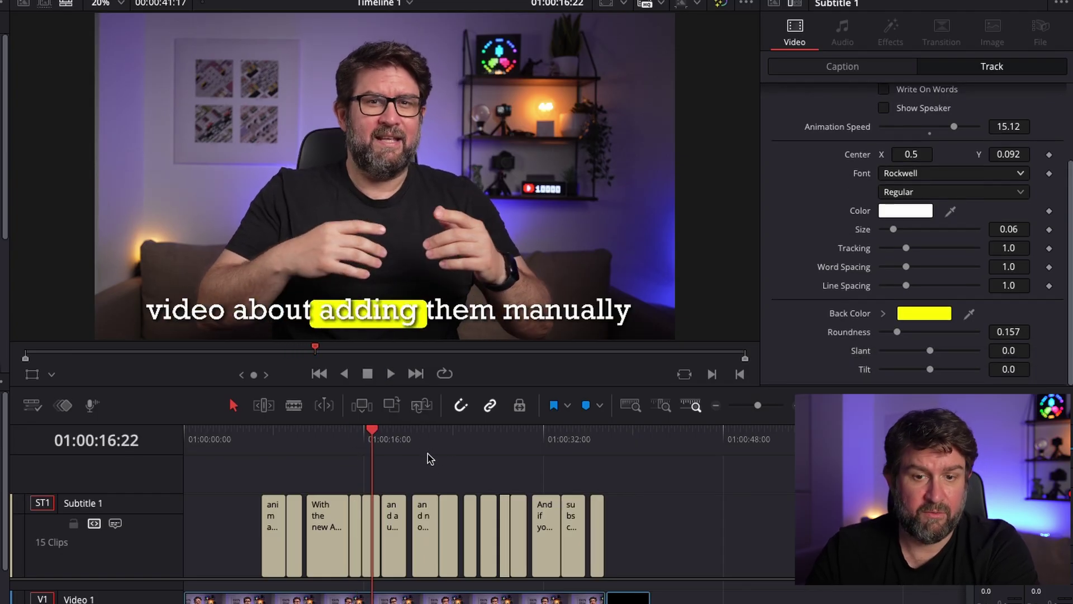
{"action": "scroll", "coordinate": [915, 292], "scroll_direction": "up", "scroll_amount": 3}
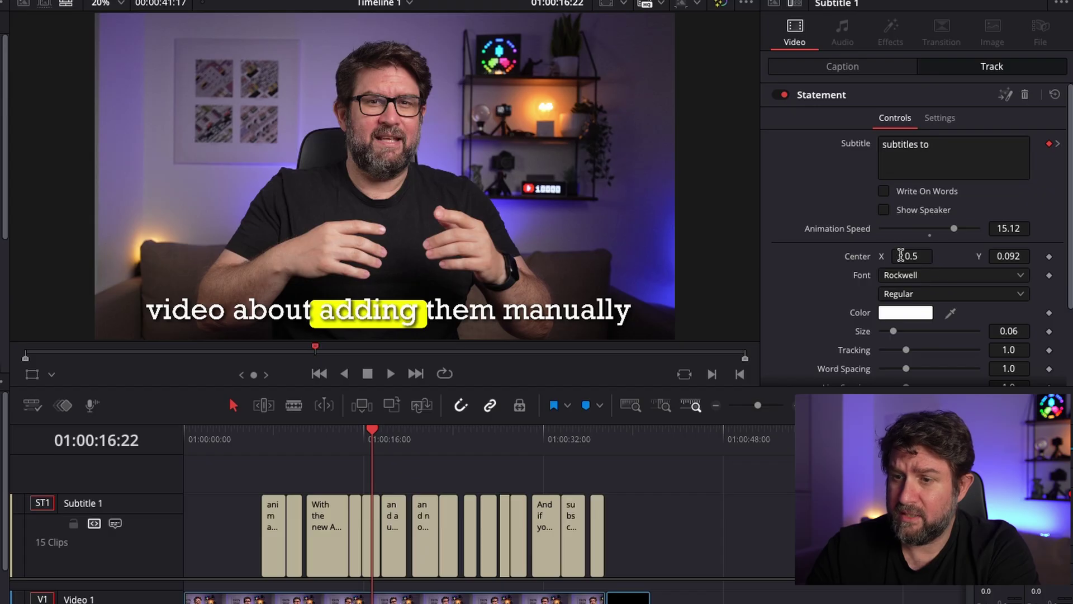
{"action": "scroll", "coordinate": [894, 251], "scroll_direction": "down", "scroll_amount": 3}
{"action": "left_click_drag", "start_coordinate": [1011, 233], "coordinate": [975, 233]}
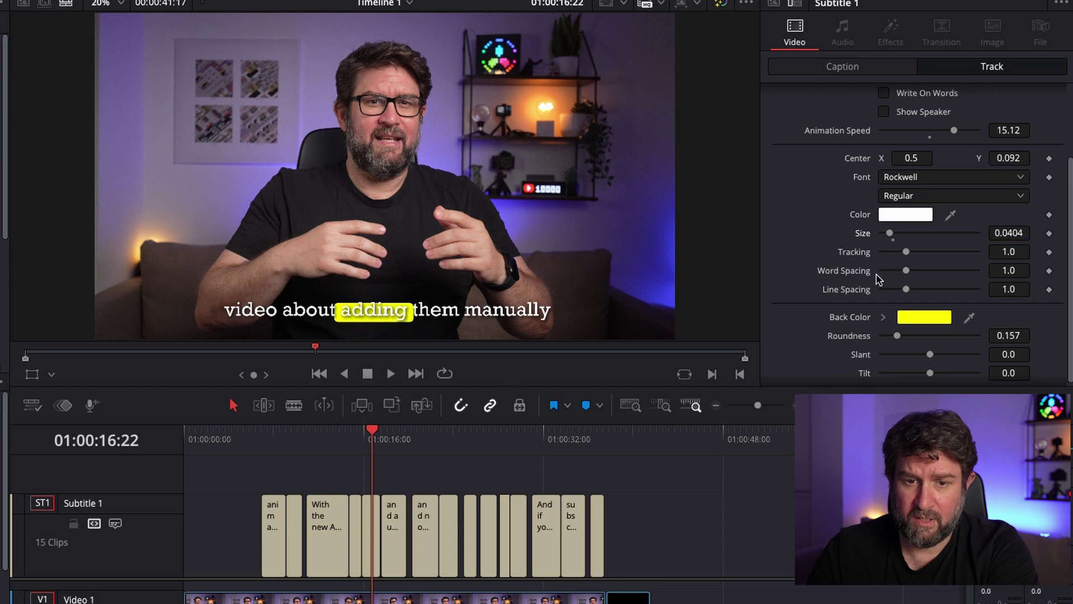
{"action": "left_click", "coordinate": [262, 435]}
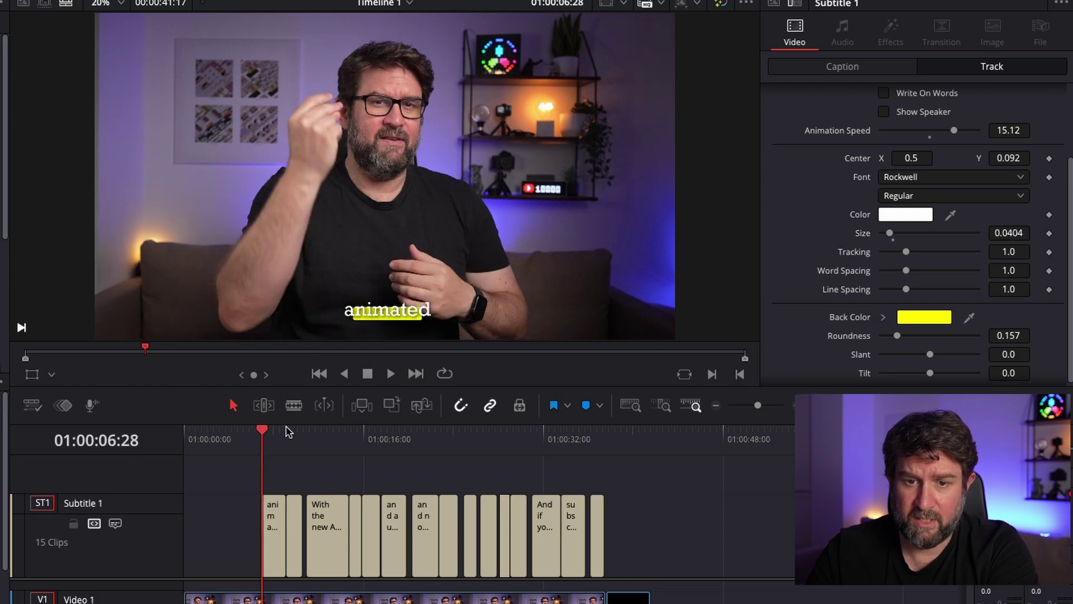
{"action": "left_click", "coordinate": [370, 378]}
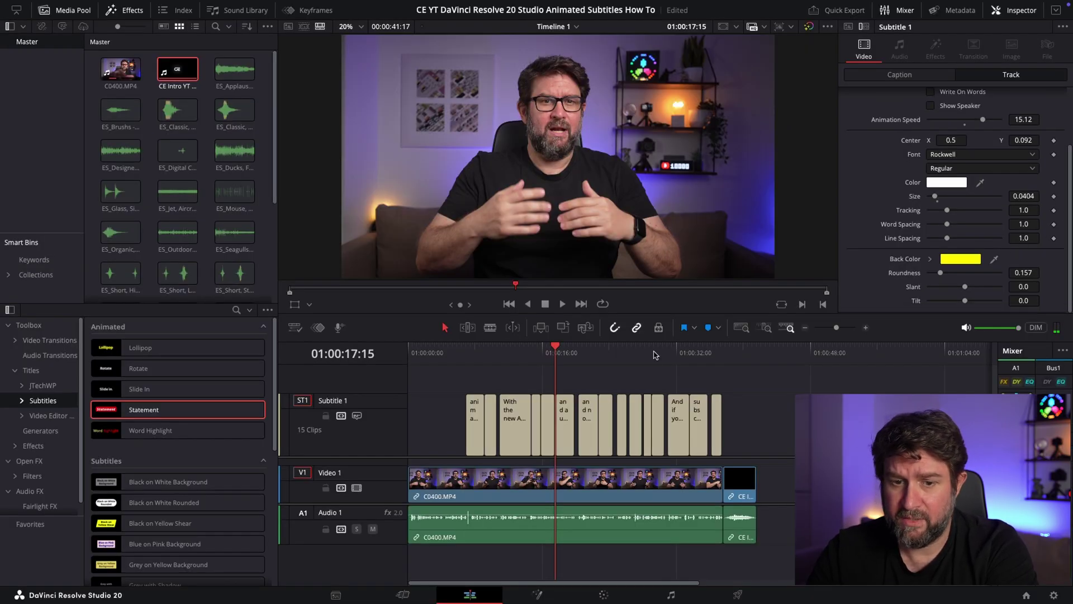
Park the playhead on the last word of the "With the new AI generated subtitles," caption and set the highlight's Roundness to 0.244.
{"action": "left_click", "coordinate": [516, 357]}
{"action": "left_click", "coordinate": [516, 418]}
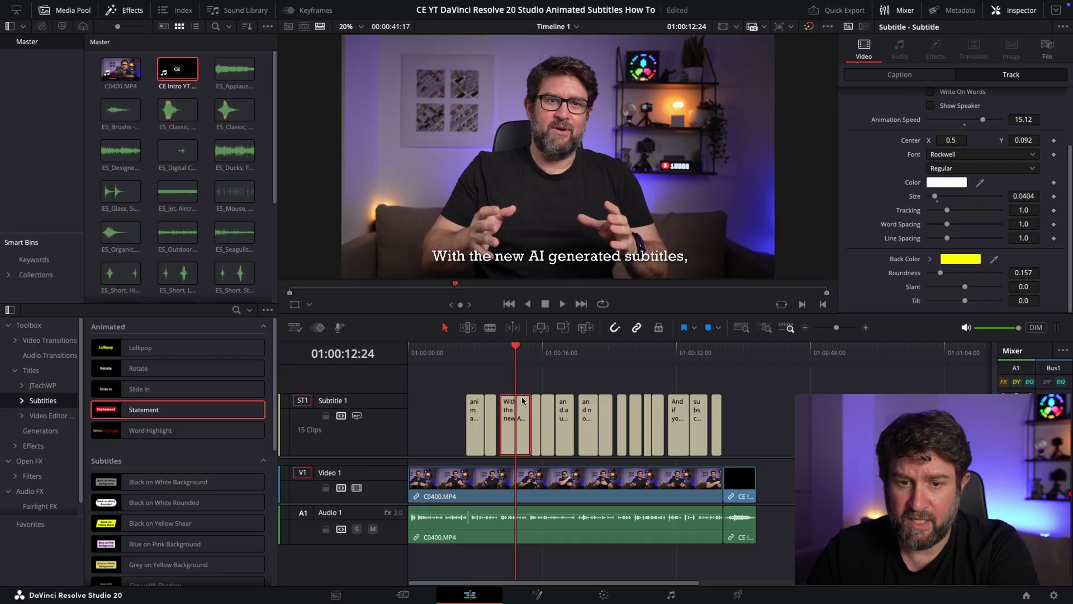
{"action": "left_click_drag", "start_coordinate": [515, 347], "coordinate": [519, 347]}
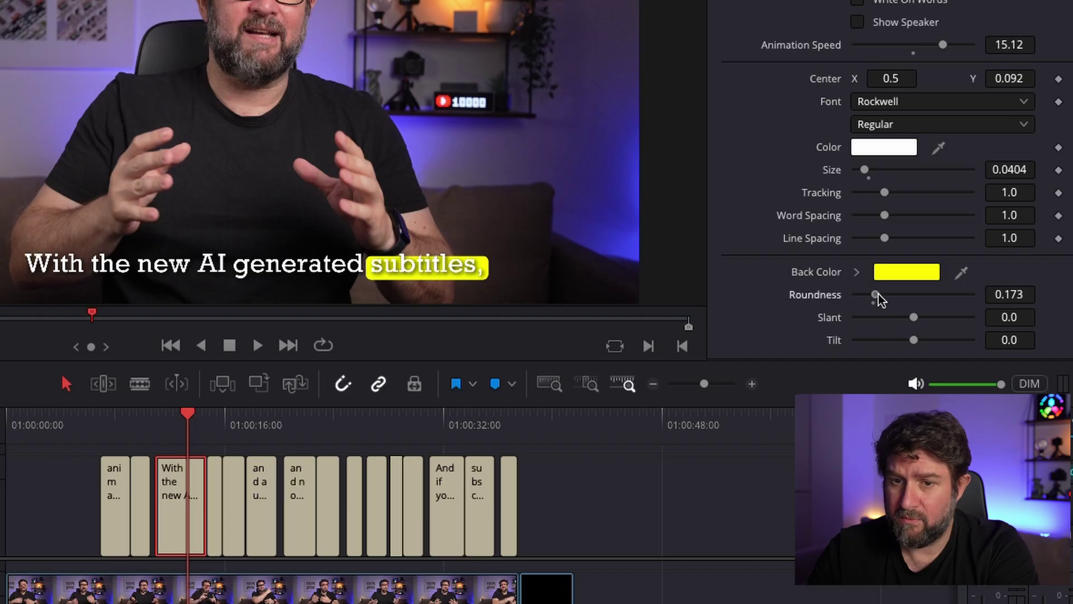
{"action": "left_click_drag", "start_coordinate": [908, 297], "coordinate": [834, 302]}
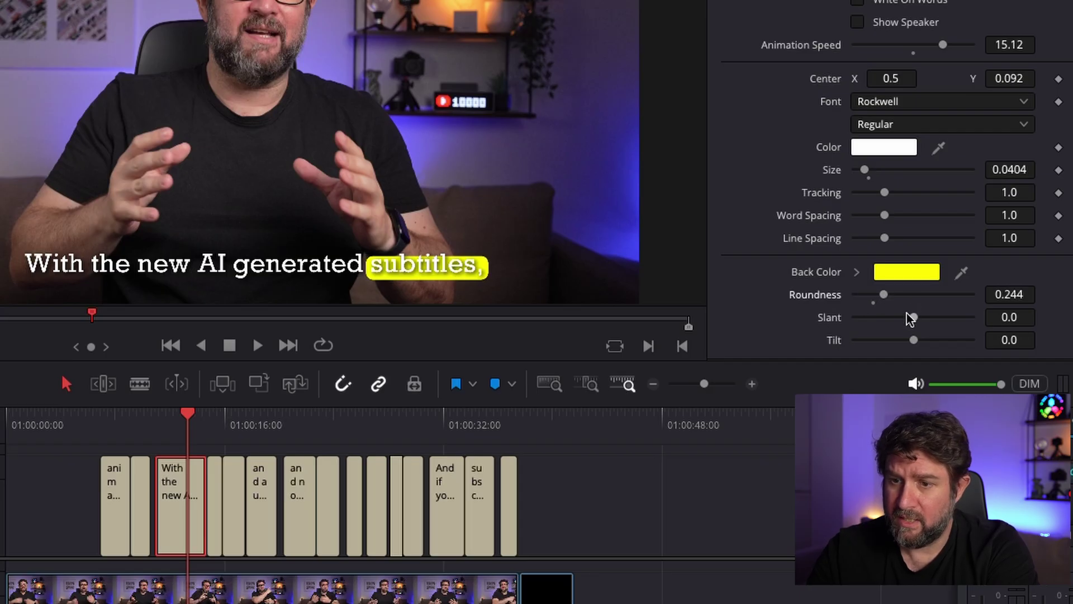
Try the highlight's Slant and return it to 0.0, set its Tilt to 0.048, and play the caption to check it.
{"action": "left_click_drag", "start_coordinate": [912, 317], "coordinate": [915, 318]}
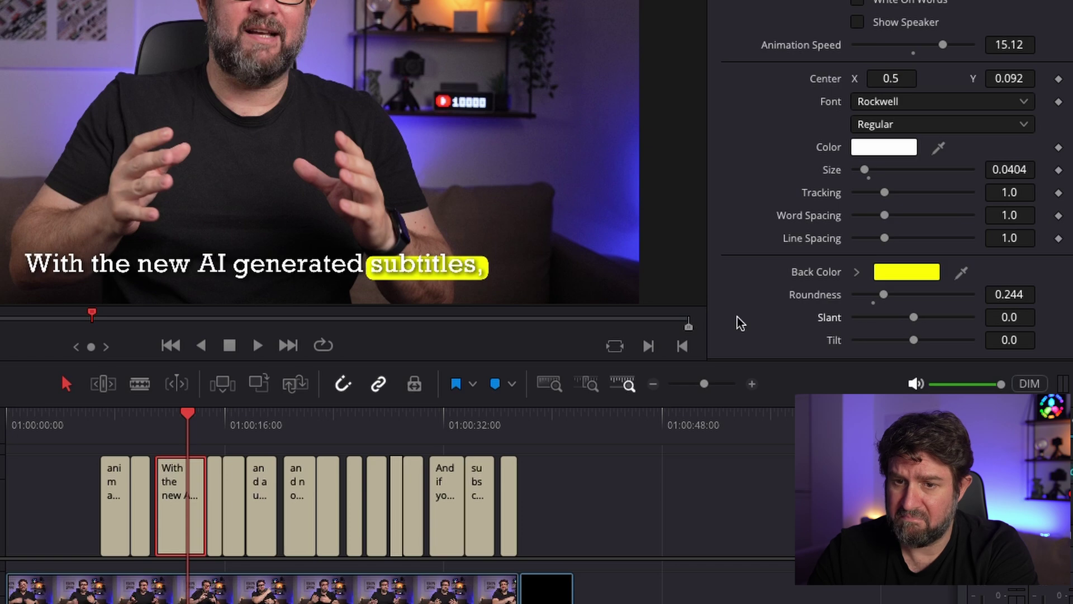
{"action": "mouse_move", "coordinate": [914, 340]}
{"action": "left_mouse_down"}
{"action": "mouse_move", "coordinate": [902, 340]}
{"action": "mouse_move", "coordinate": [917, 340]}
{"action": "left_mouse_up"}
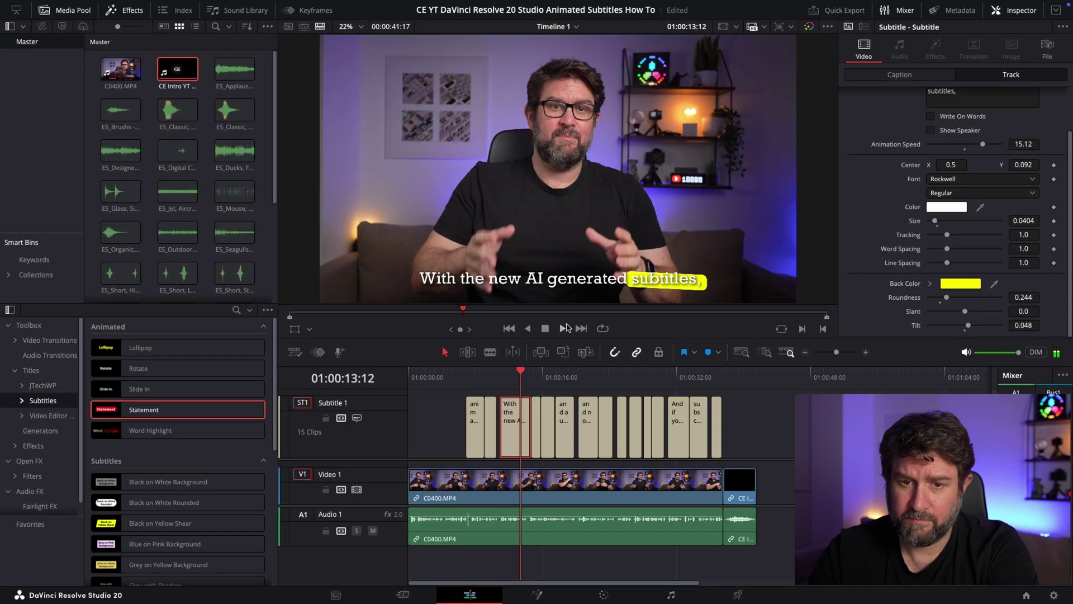
{"action": "left_click", "coordinate": [258, 345]}
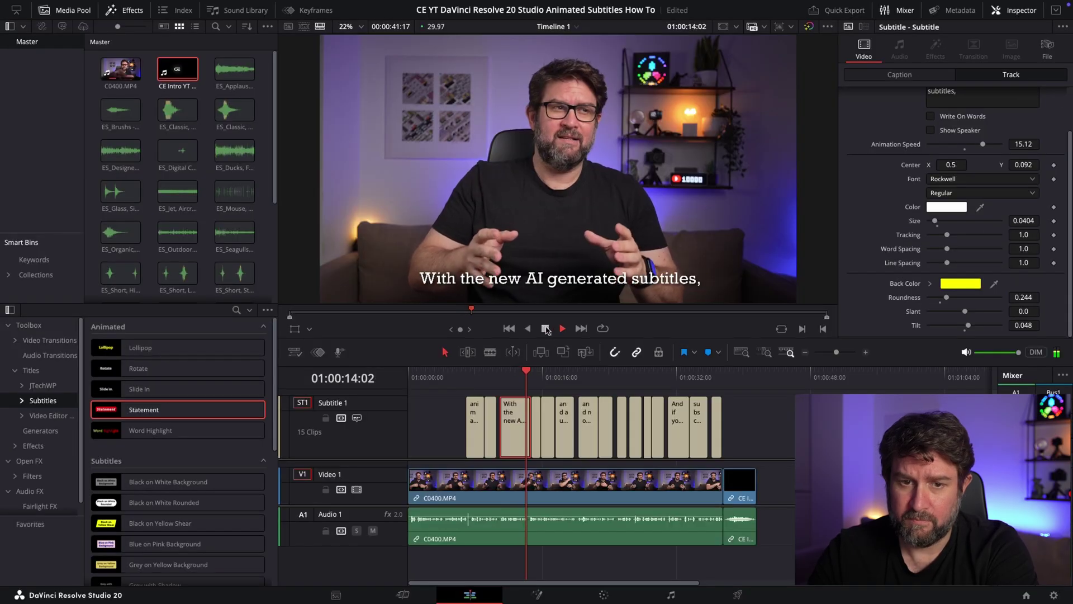